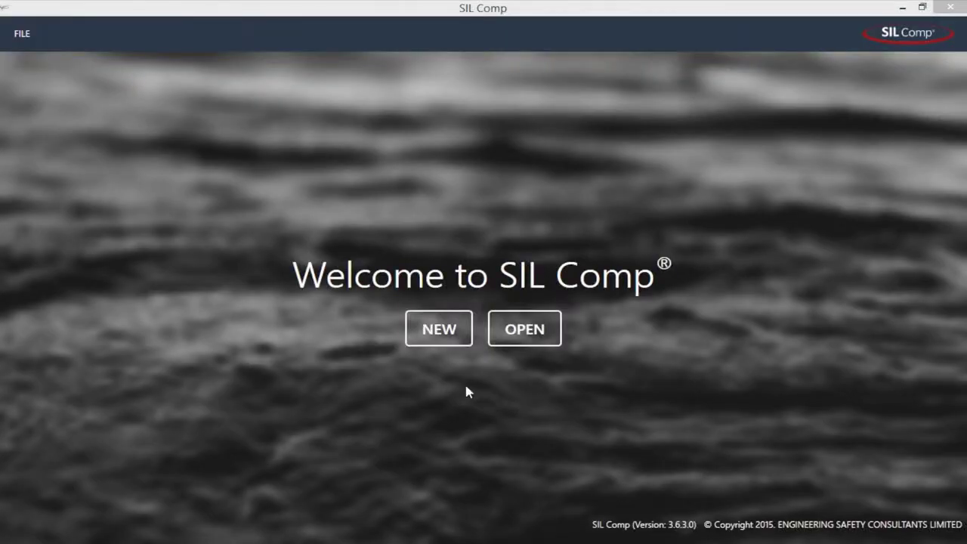
Create a new project and bring up its overview for editing.
click(449, 342)
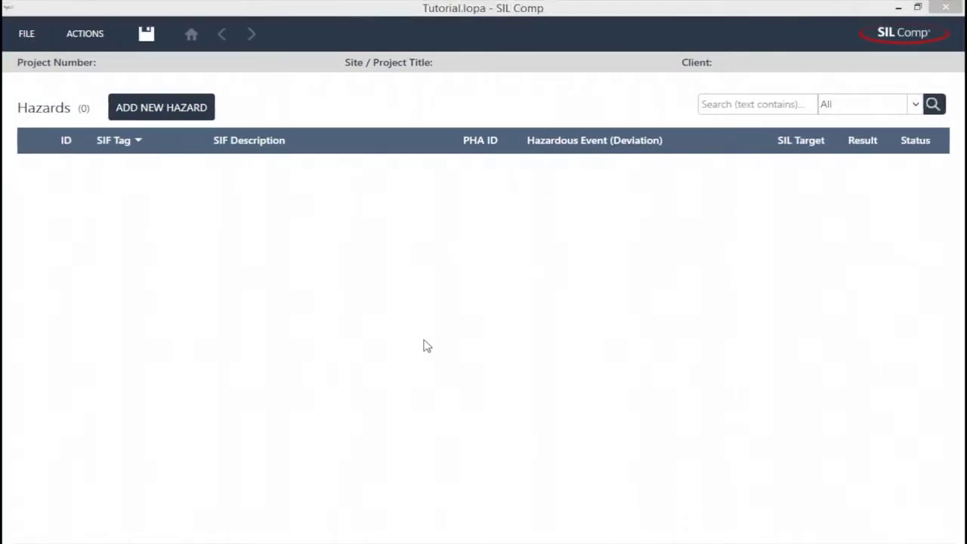
click(86, 34)
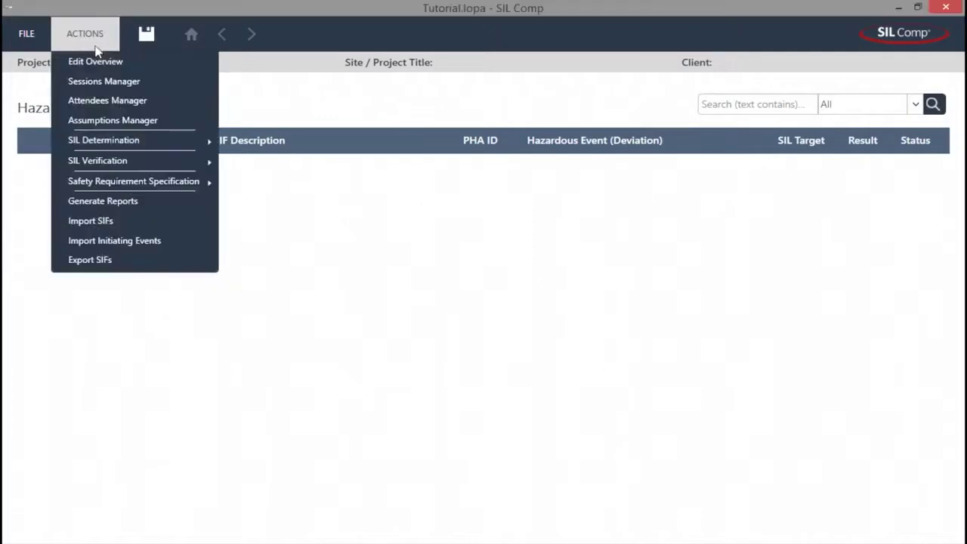
click(188, 63)
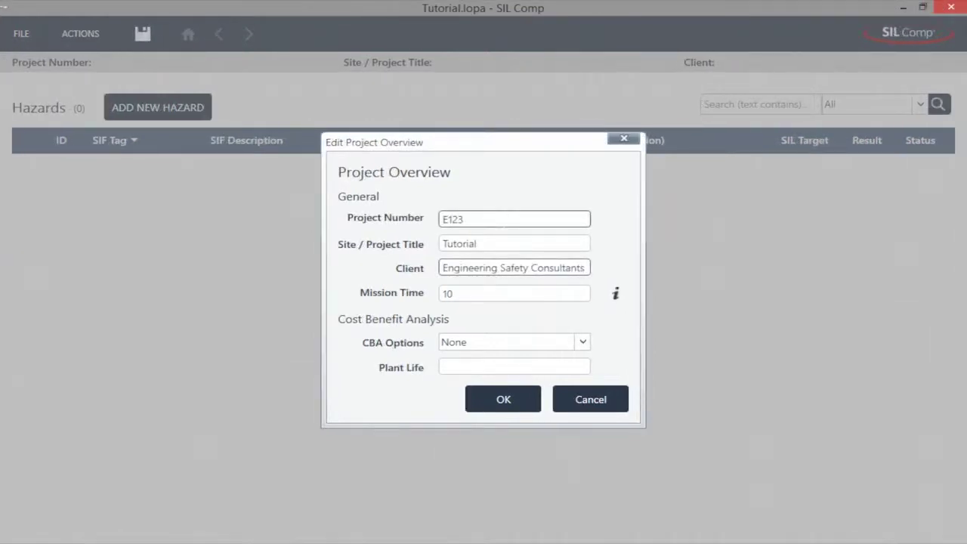
Set the cost benefit option to PFD Actual and plant life to 20 in the project overview.
click(589, 343)
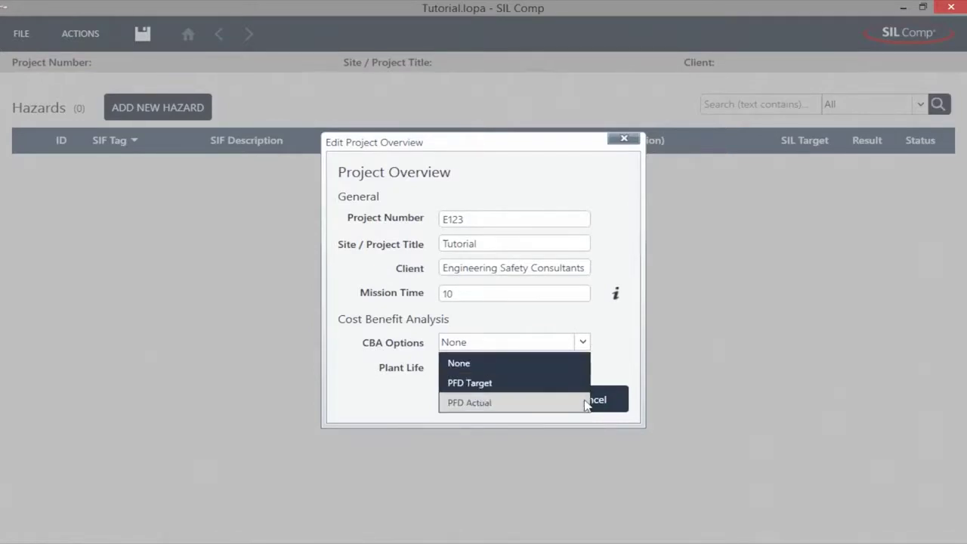
click(514, 403)
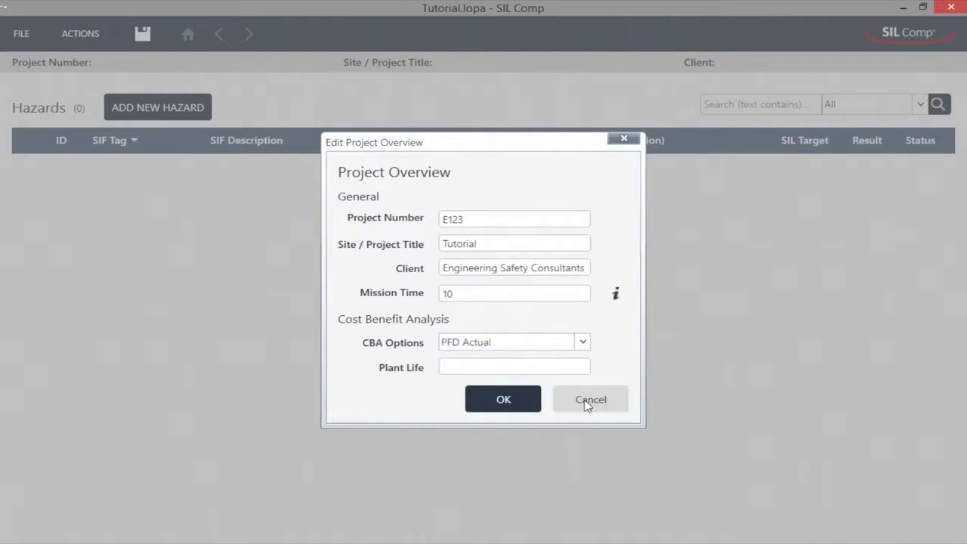
click(553, 365)
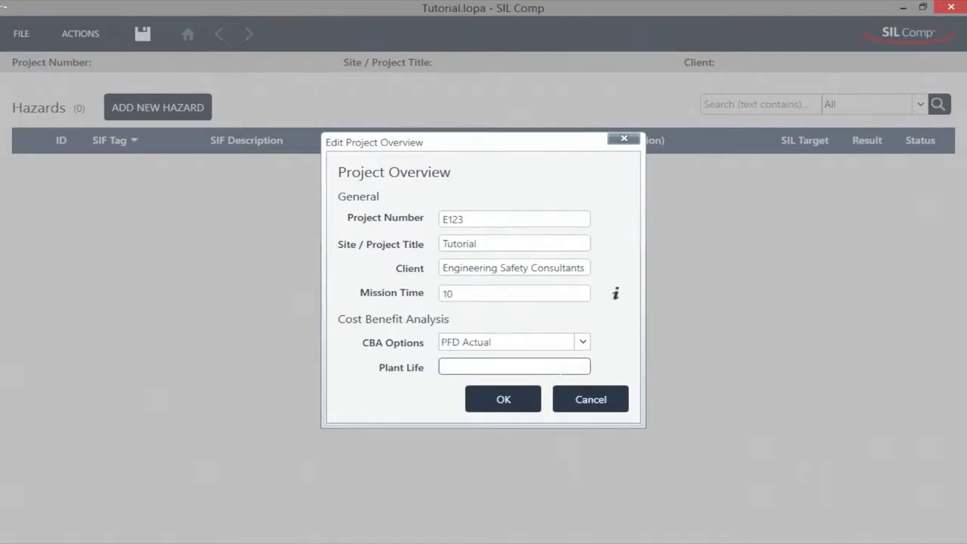
text(20)
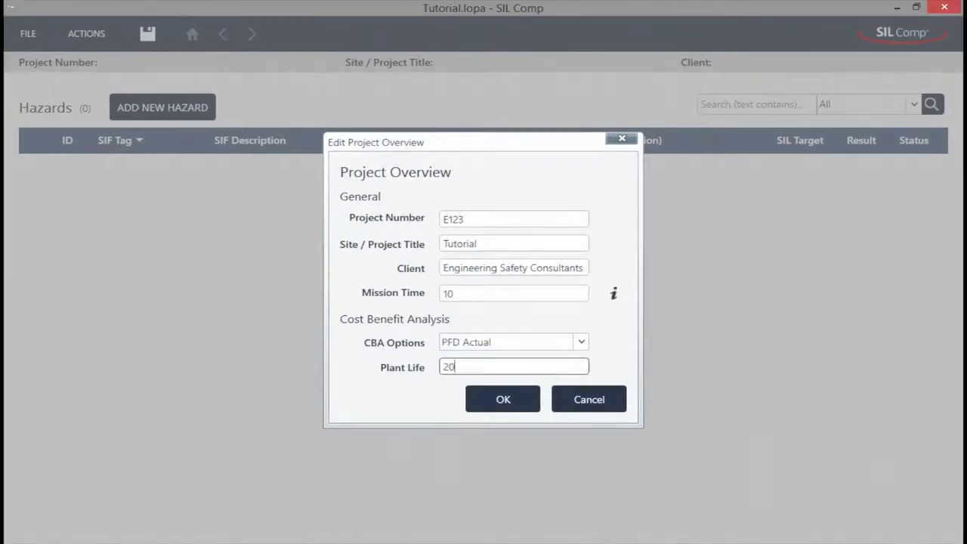
click(535, 408)
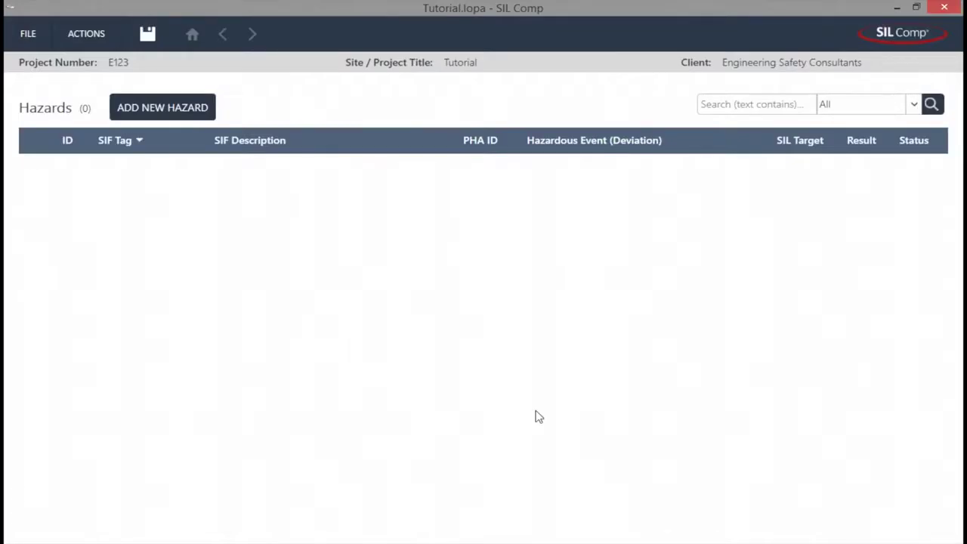
Add a PM workshop session dated 29/07/2015 in the Sessions Manager.
click(86, 33)
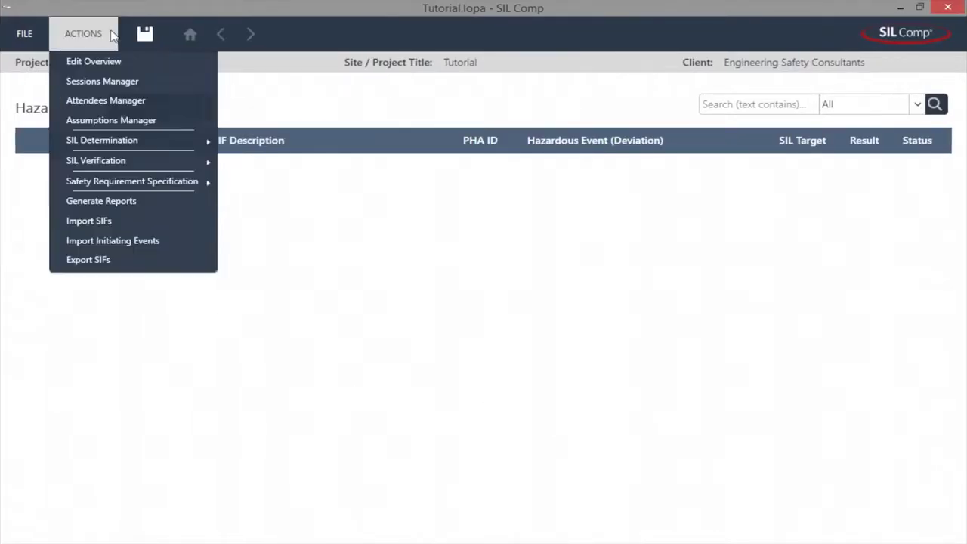
click(197, 90)
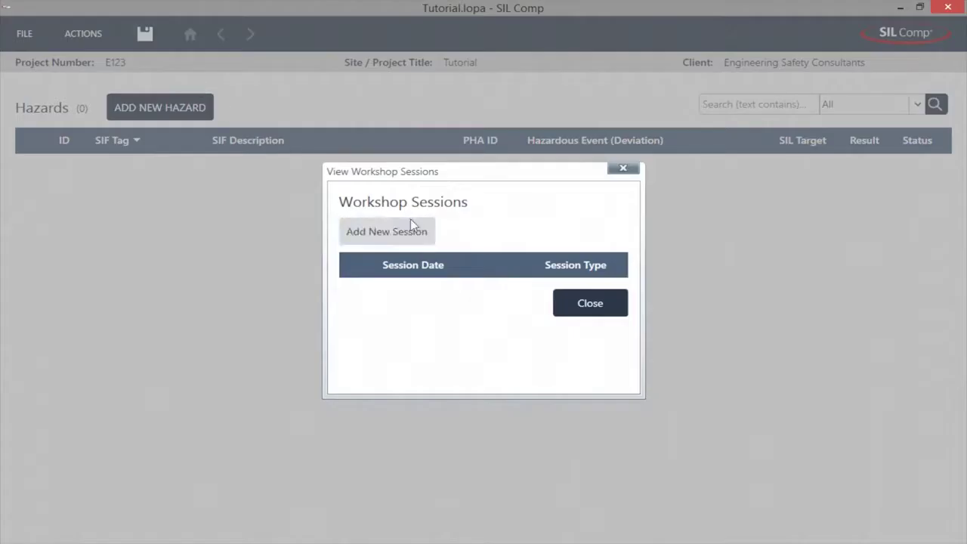
click(436, 229)
click(510, 227)
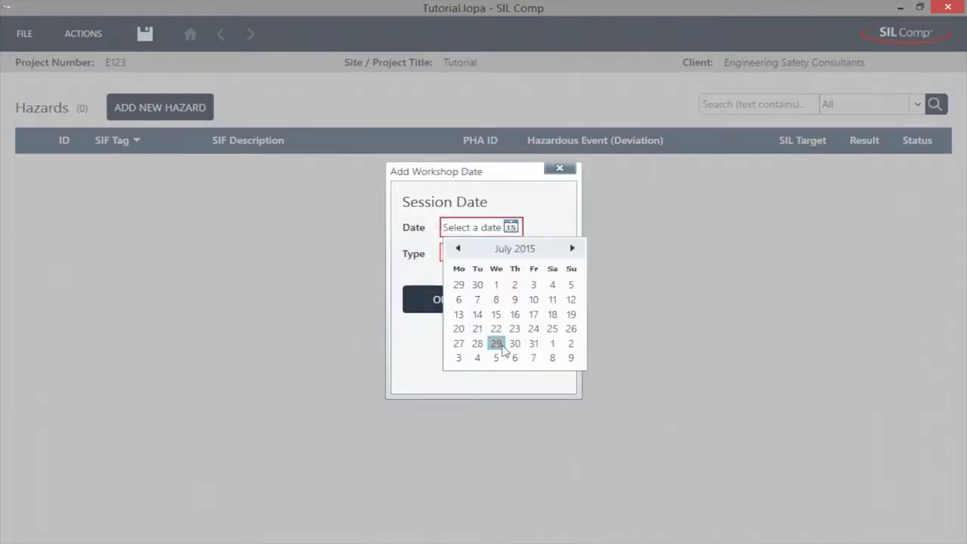
click(498, 341)
click(501, 254)
click(456, 293)
click(454, 299)
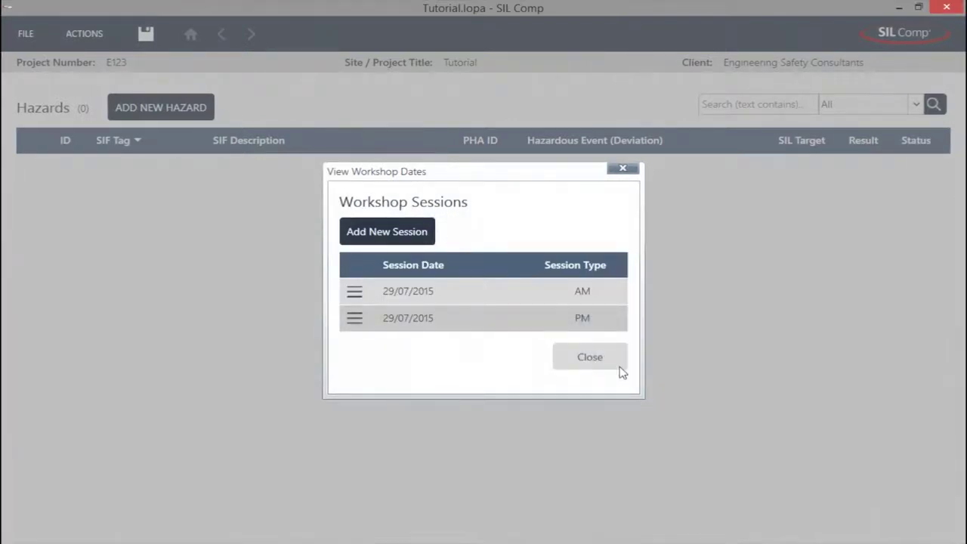
click(618, 369)
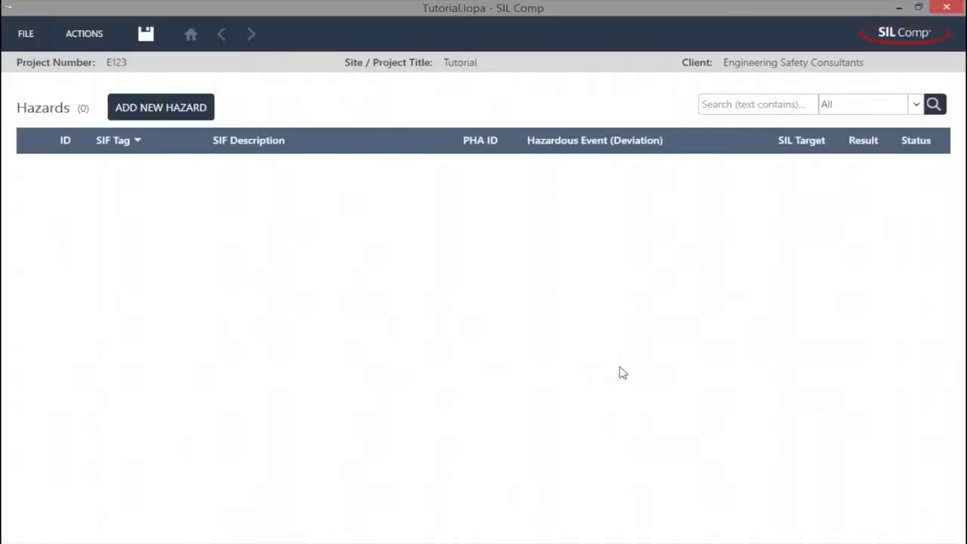
Add the consultant as a new attendee present at the PM session.
click(108, 39)
click(186, 100)
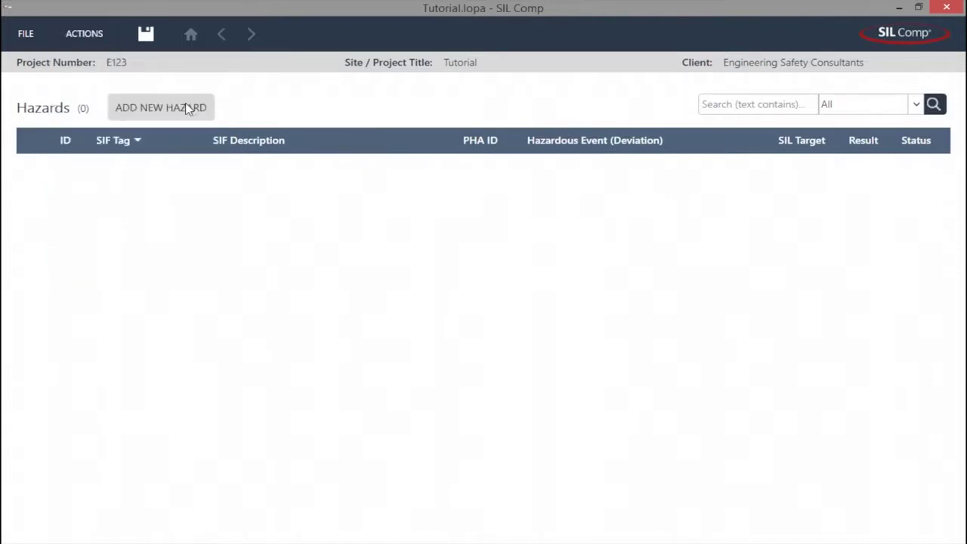
click(337, 232)
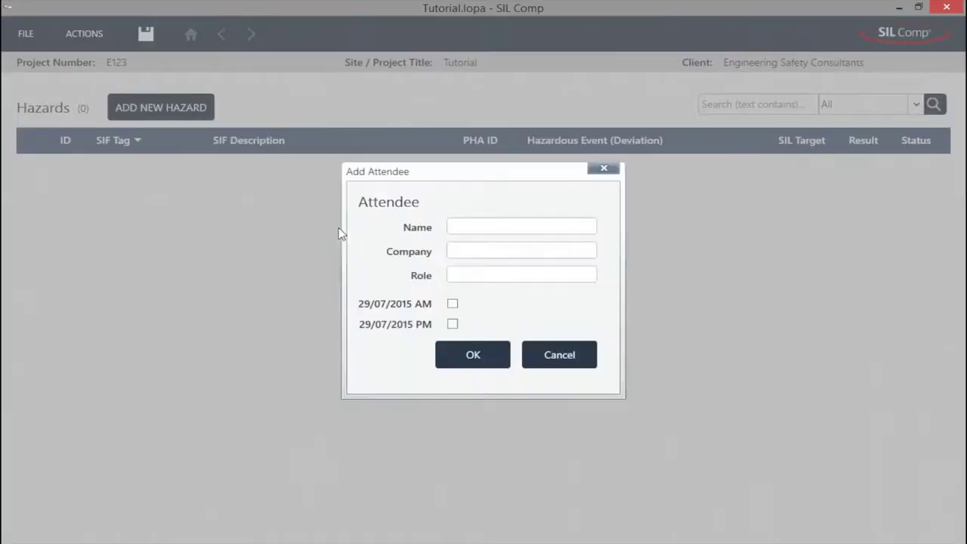
text(Mohammed Bhaimia)
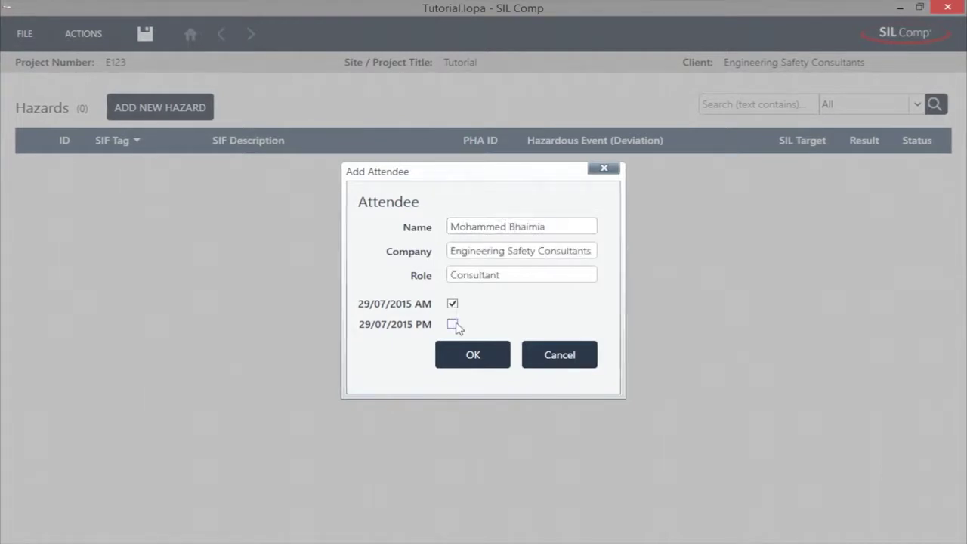
click(454, 324)
click(502, 353)
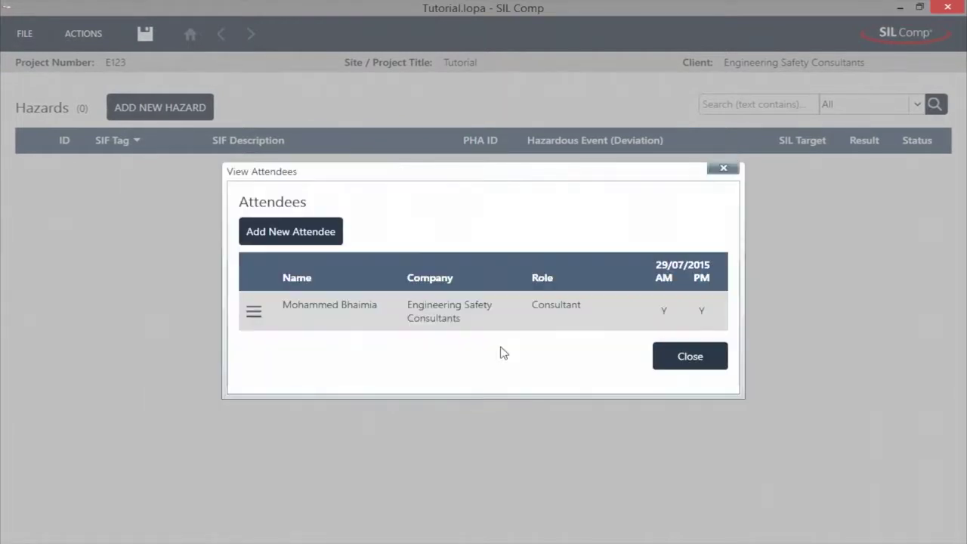
click(721, 366)
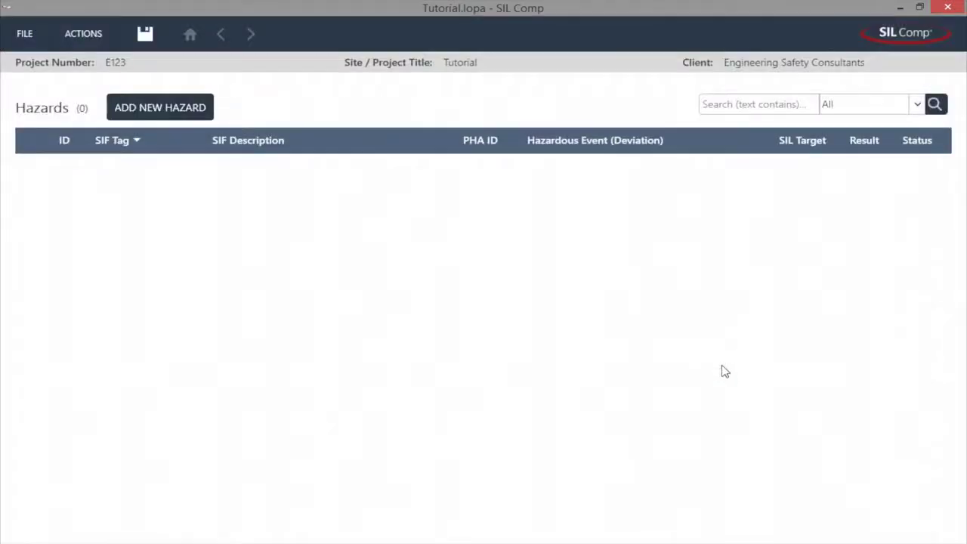
click(116, 45)
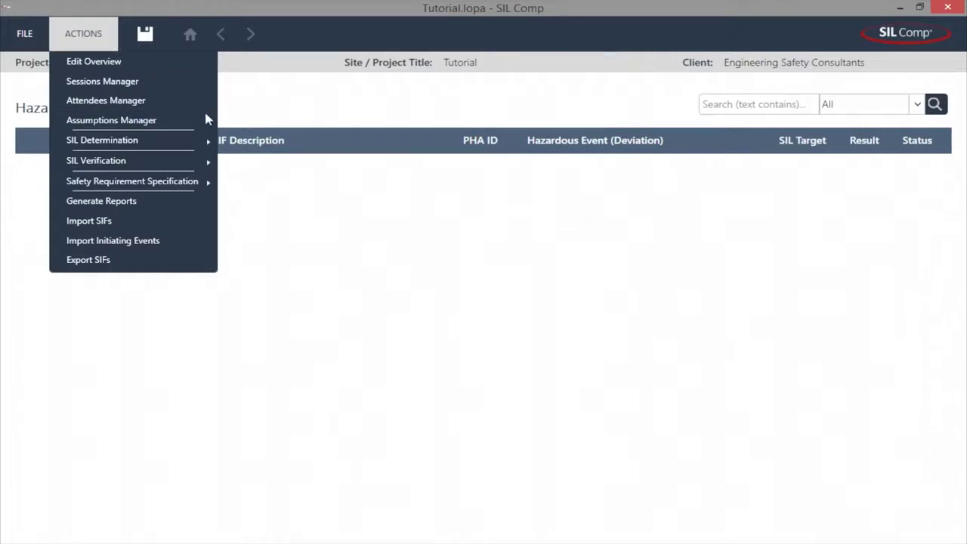
Record the assumption of 100% Proof Test Coverage for SIL verification calculations.
click(198, 121)
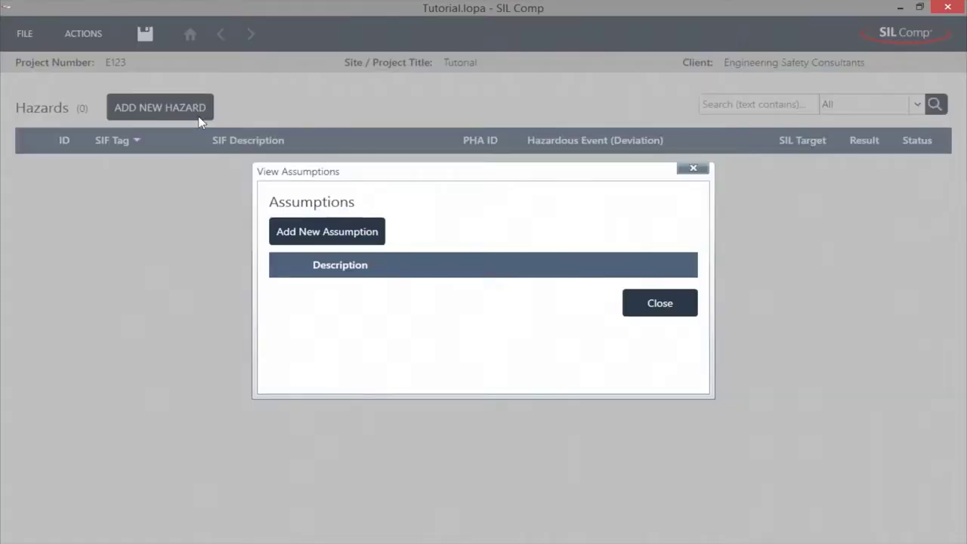
click(382, 241)
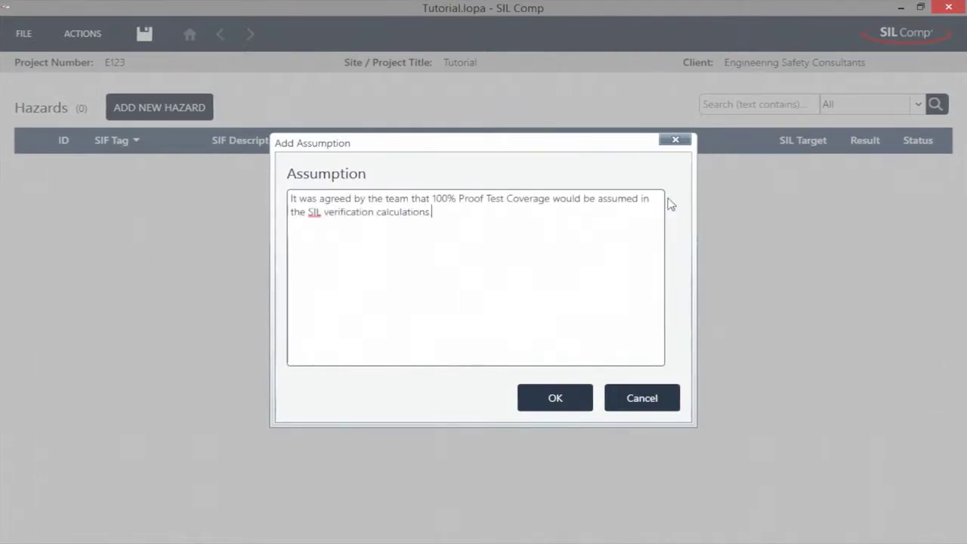
click(555, 398)
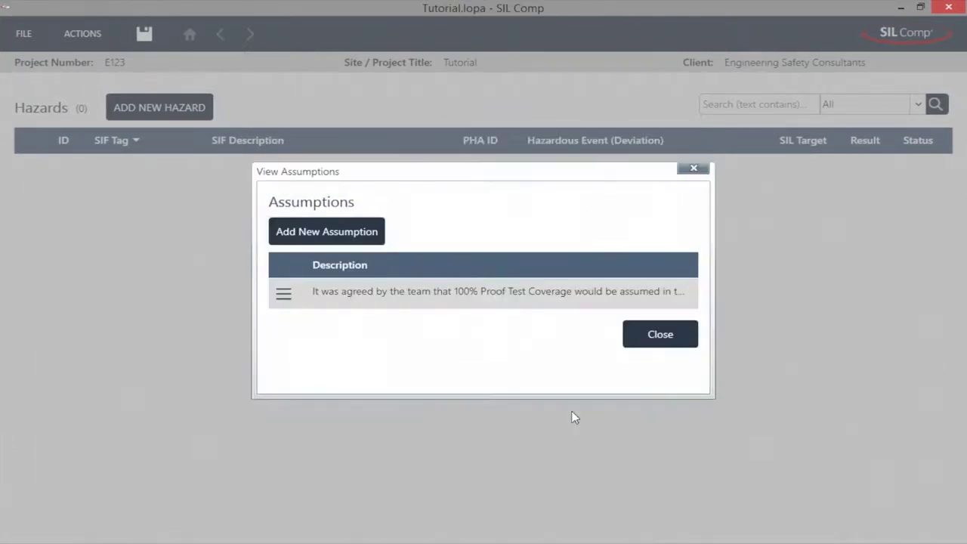
click(693, 340)
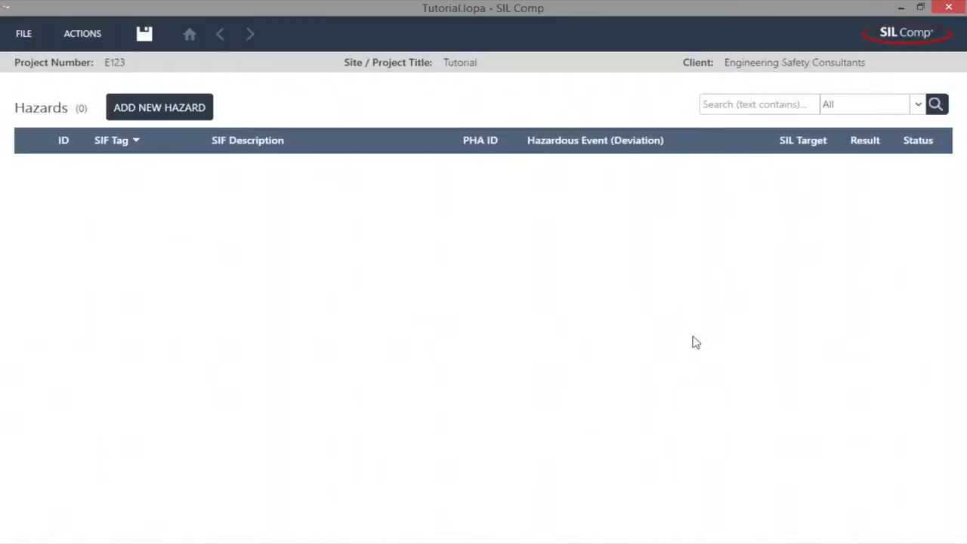
Enter the Environmental consequence descriptions E6–E1, starting with 'Minor release'.
click(82, 33)
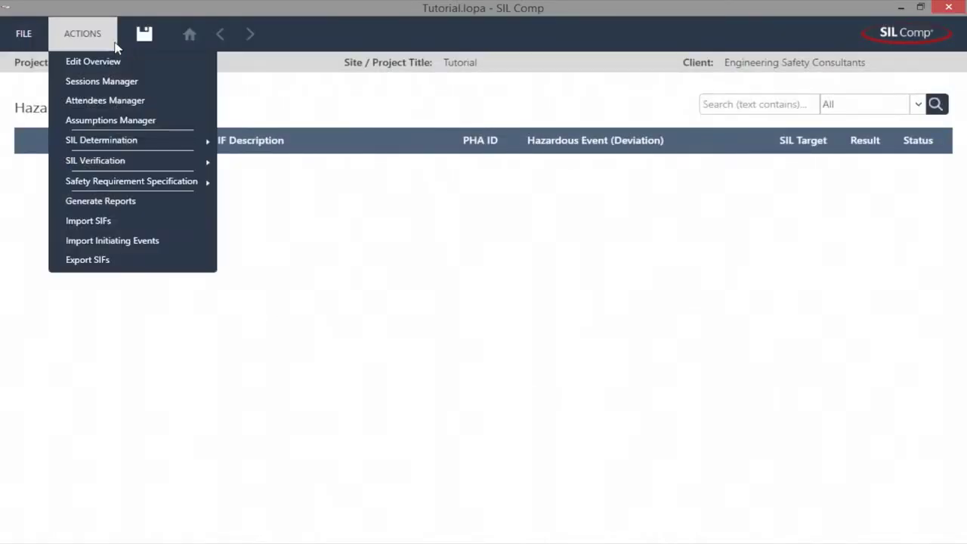
mouse_move(201, 144)
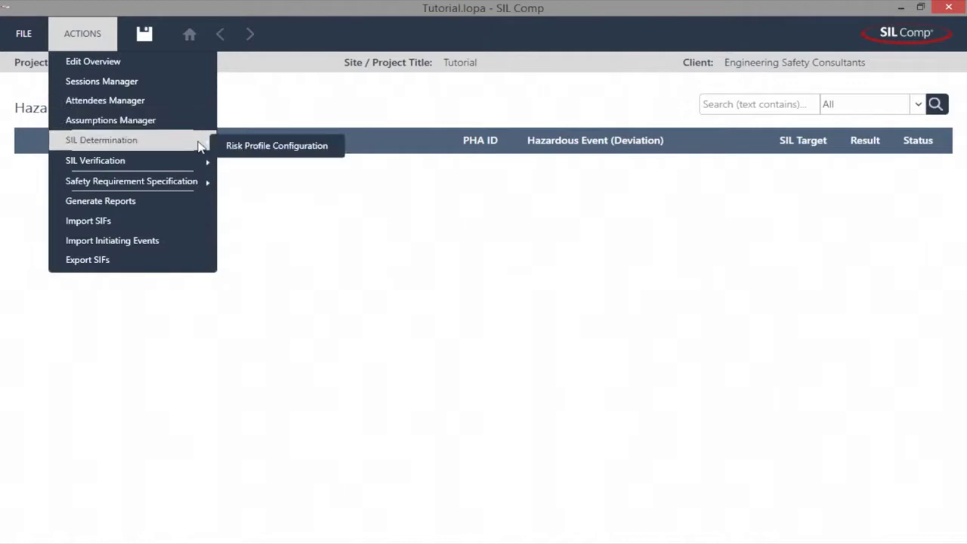
click(336, 150)
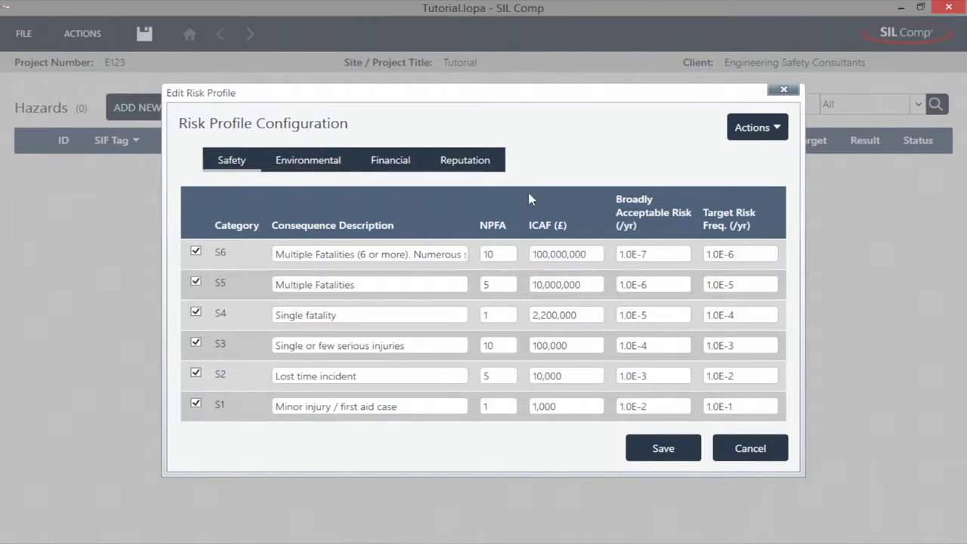
click(348, 168)
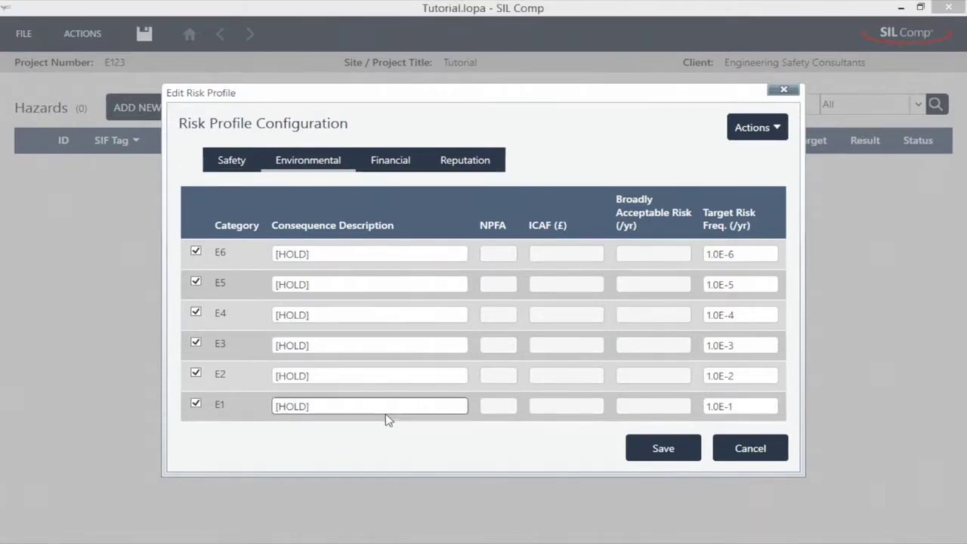
drag(386, 408, 261, 411)
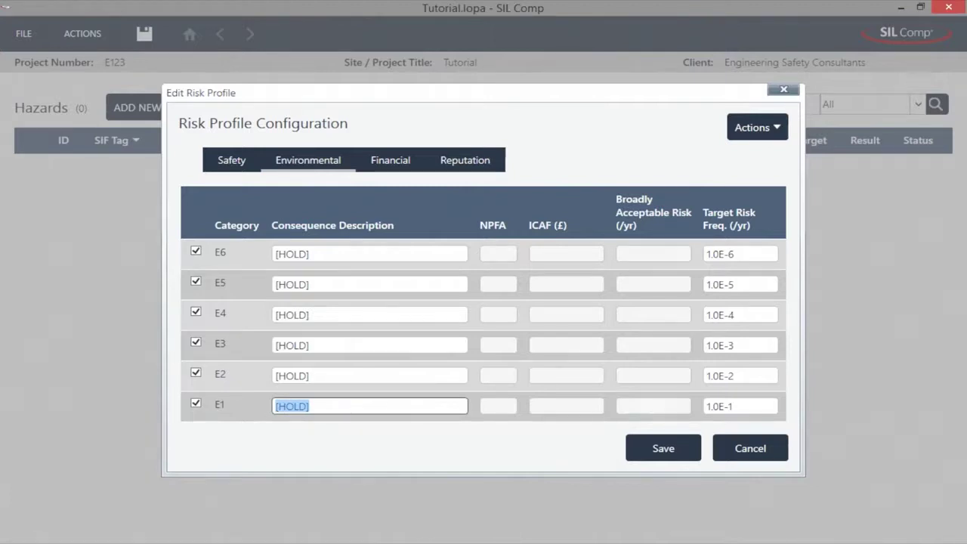
text(Minor r)
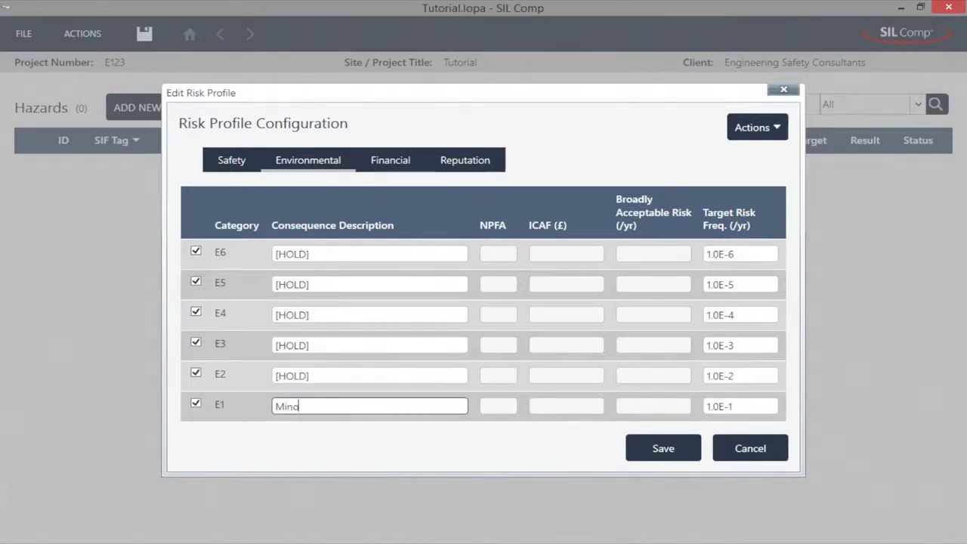
text(elease)
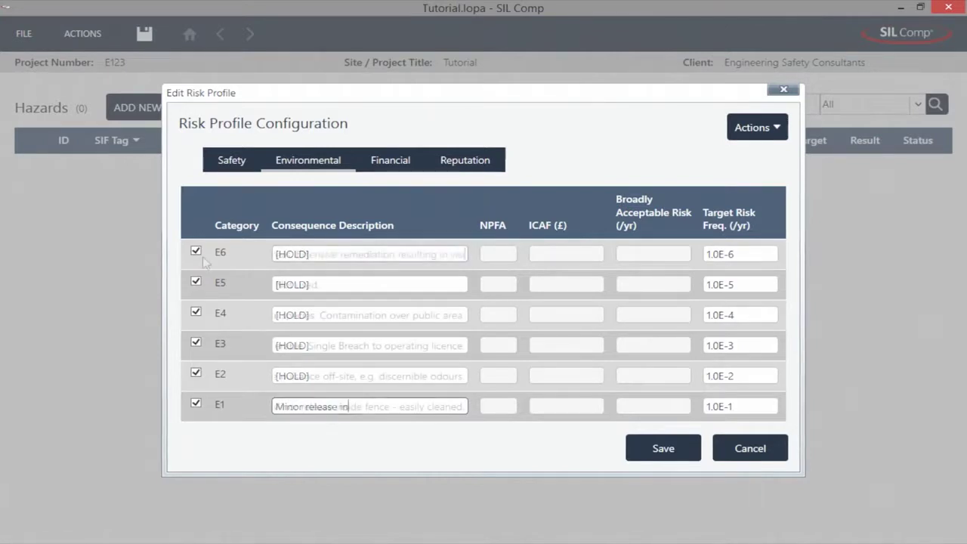
text(l)
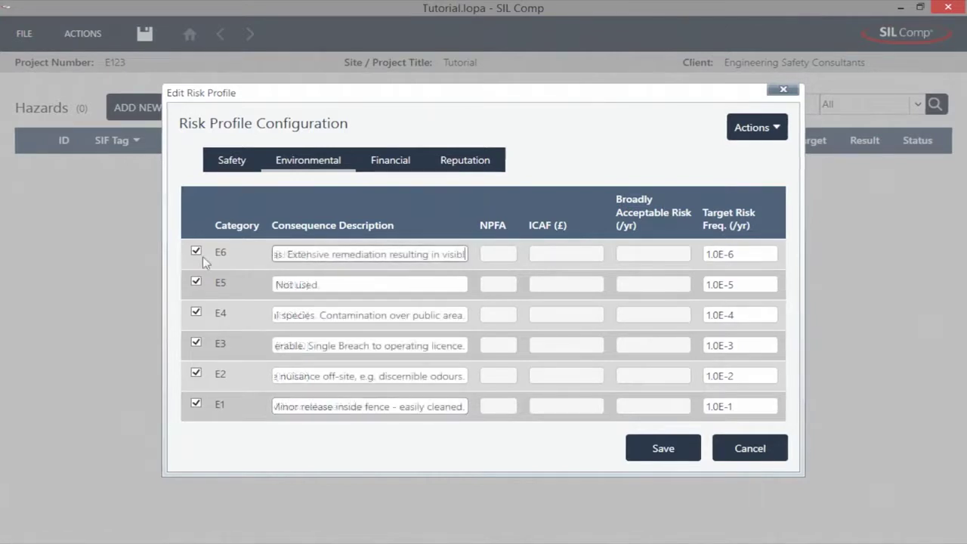
text(e change.)
key(Tab)
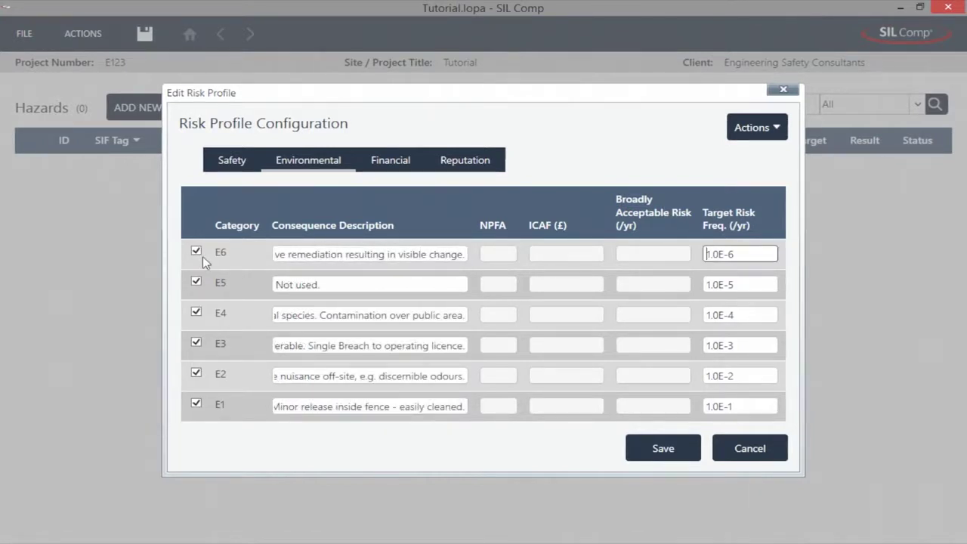
Review the Financial, Reputation and Safety categories and the import/export/reset options without changes.
click(425, 168)
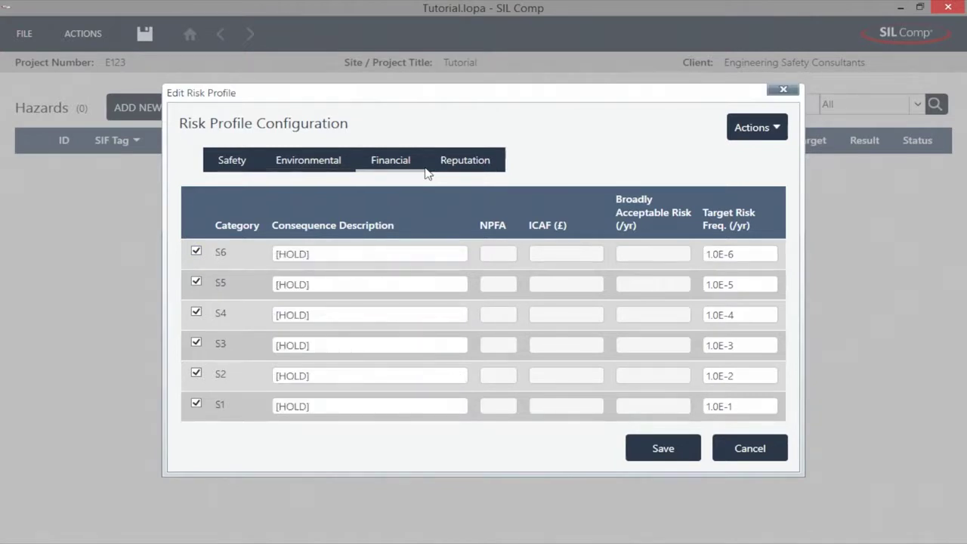
click(500, 170)
click(257, 170)
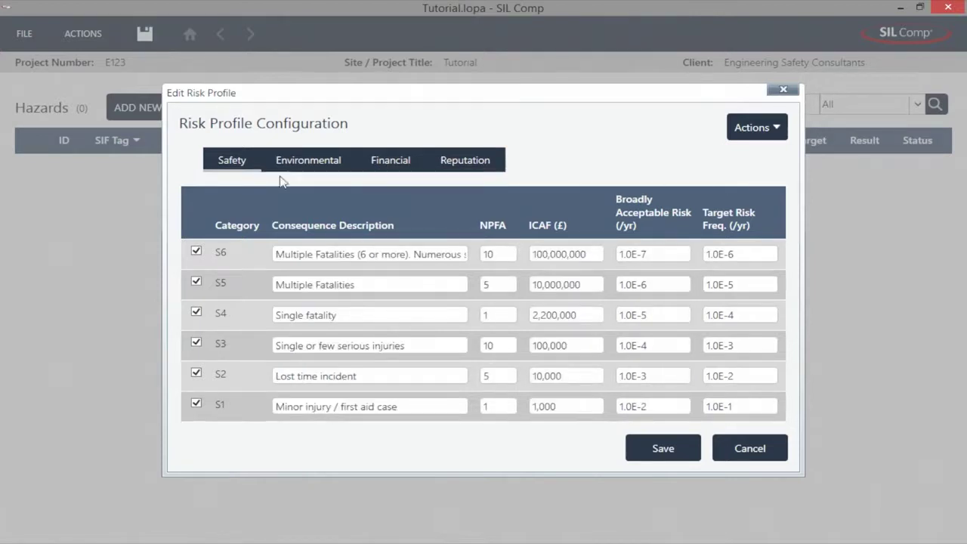
click(780, 130)
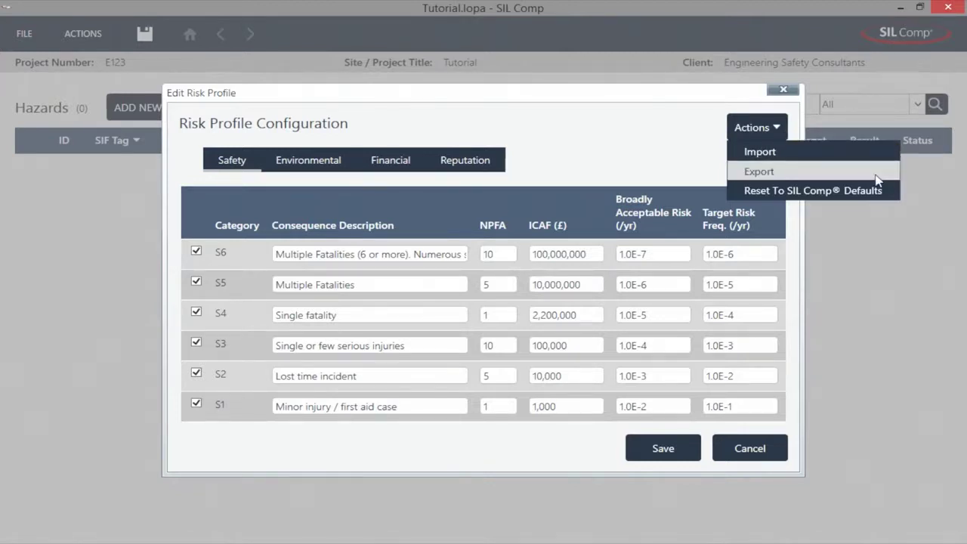
click(792, 303)
Save the risk profile and add hazard PAHH-11044 at node 1. Production Manifold. with Low Demand mode.
click(683, 458)
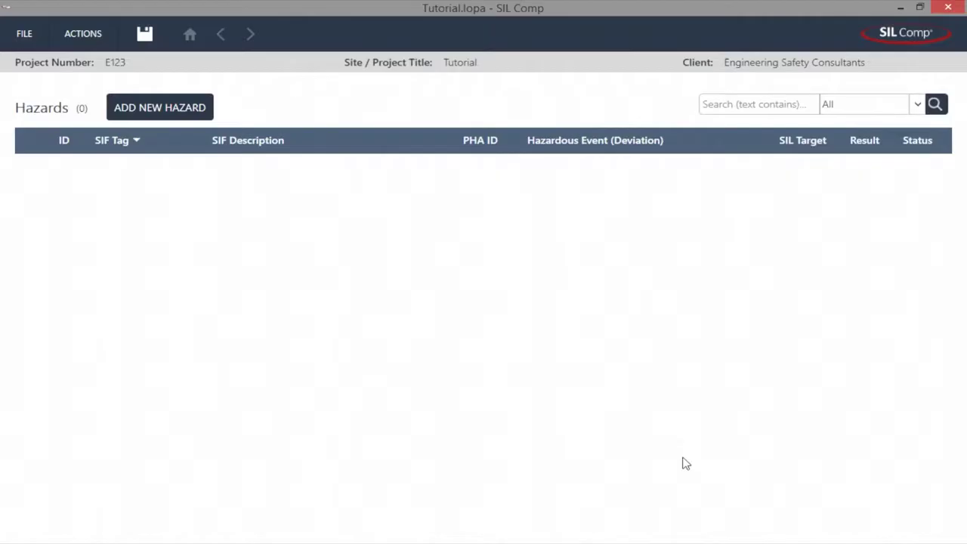
click(200, 111)
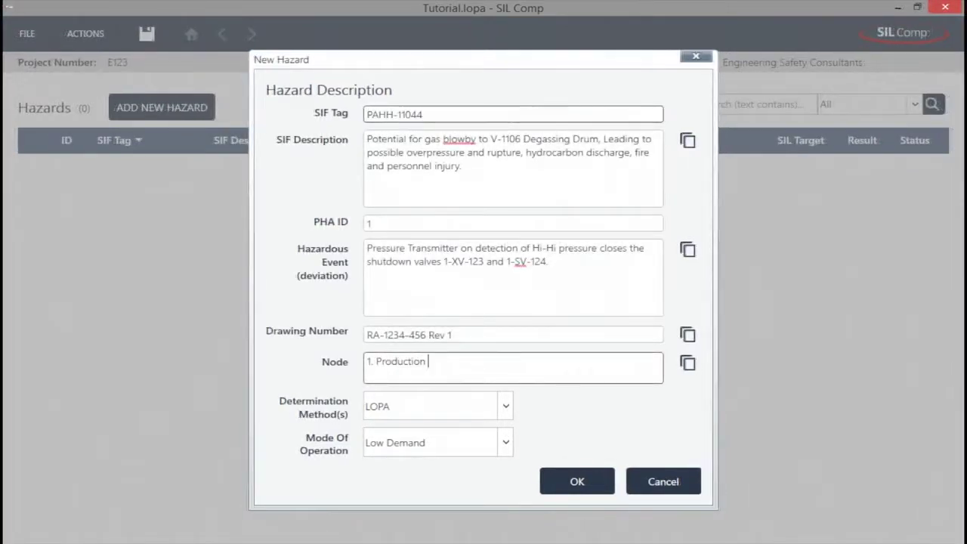
text(Manifold.)
click(511, 446)
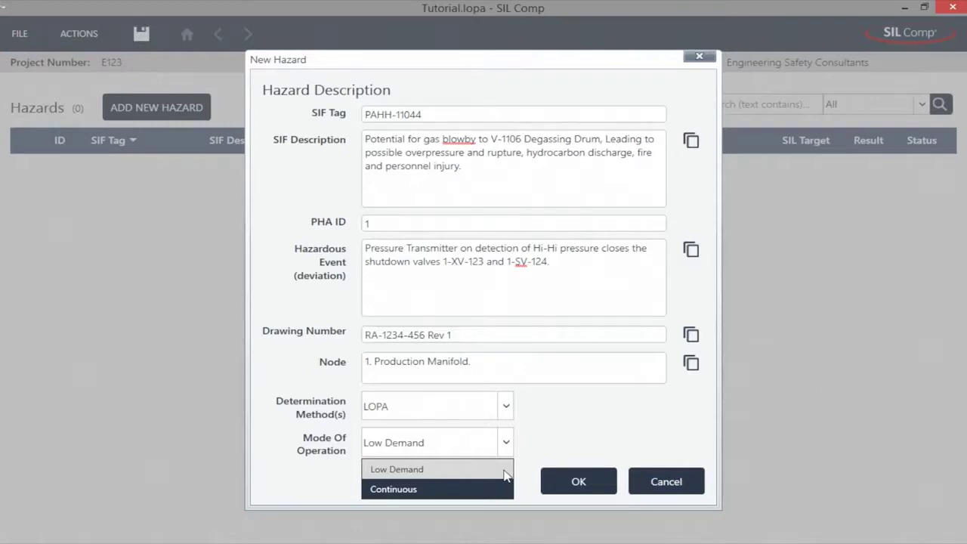
click(505, 469)
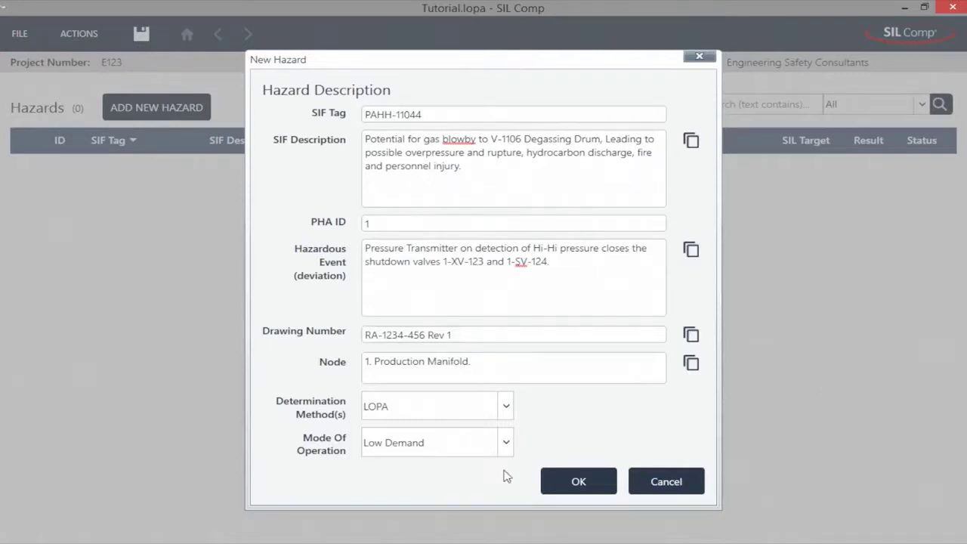
click(610, 486)
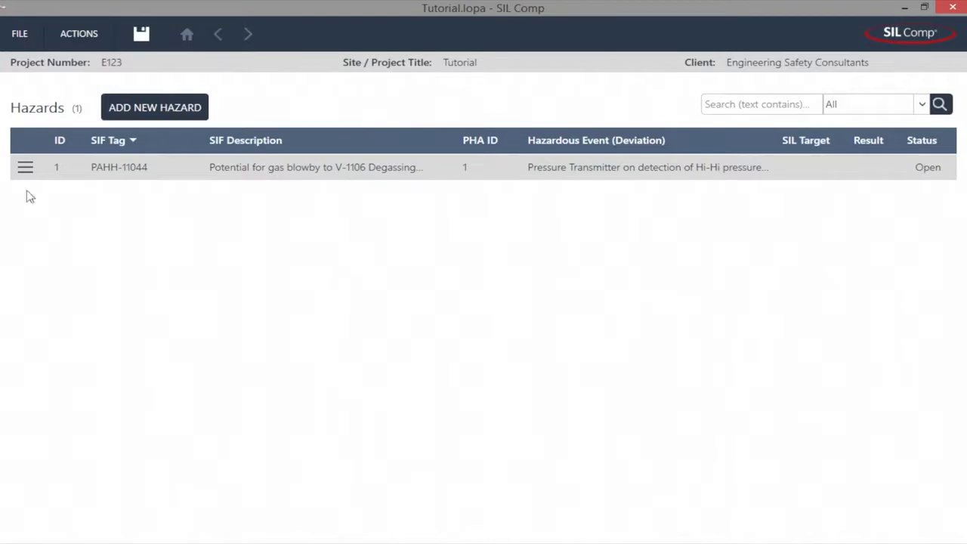
Set PAHH-11044's consequences to Multiple Fatalities for Safety and Major contamination for Environmental.
click(27, 168)
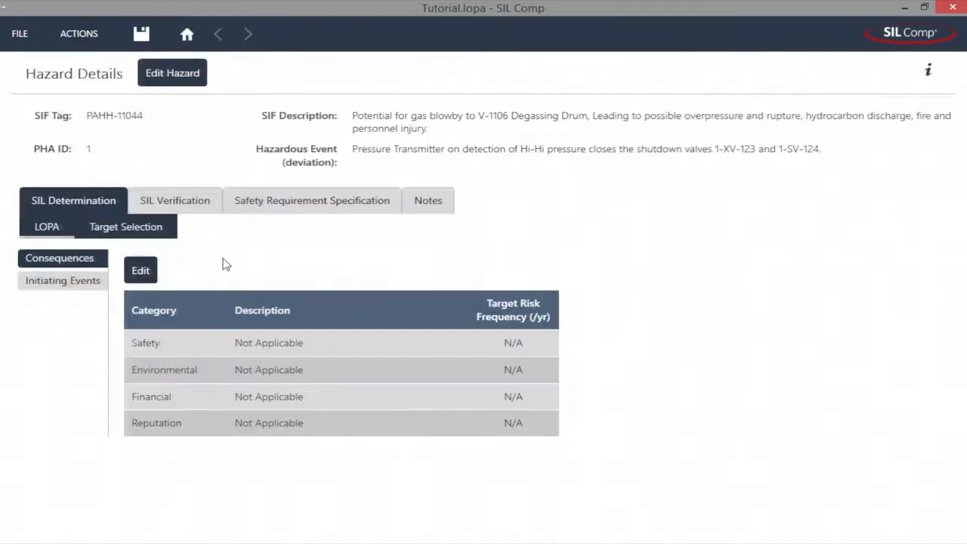
click(157, 282)
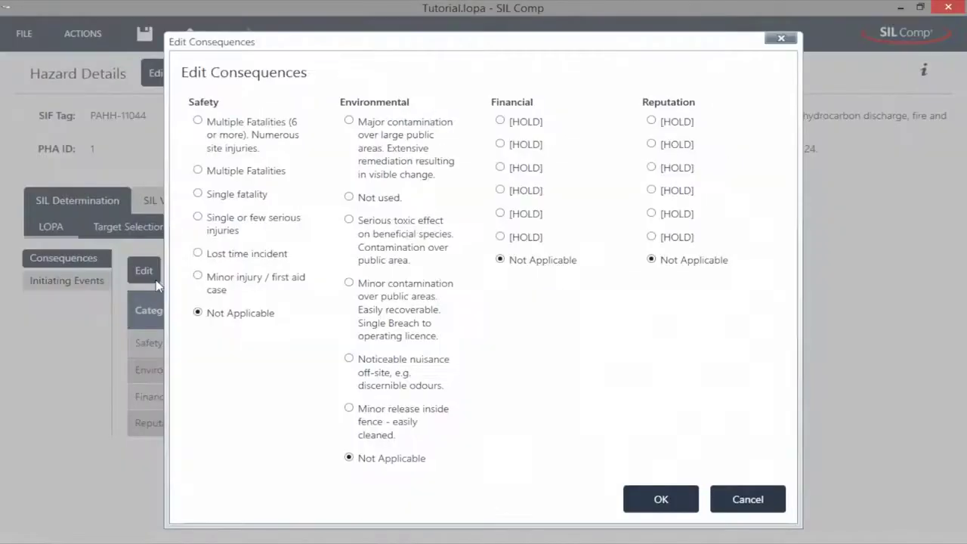
click(283, 177)
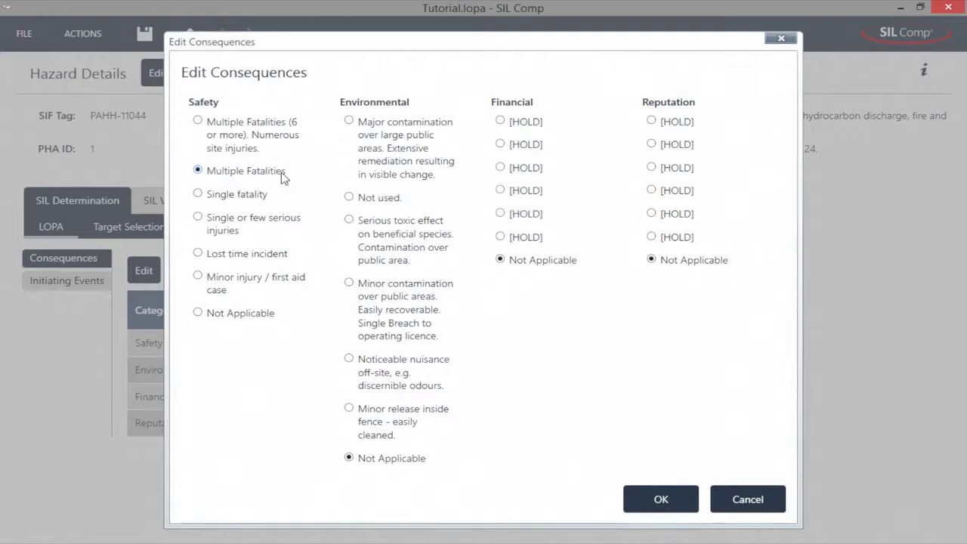
click(440, 161)
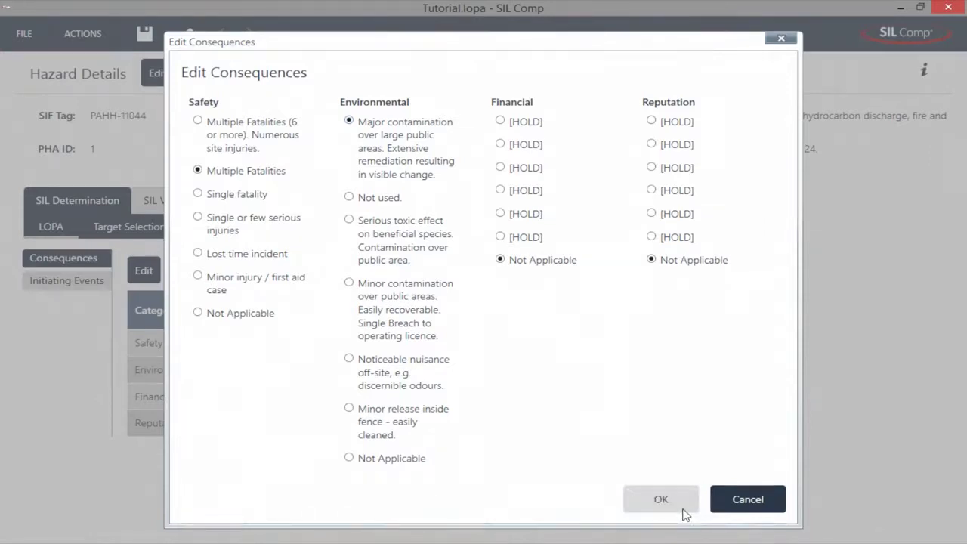
click(661, 499)
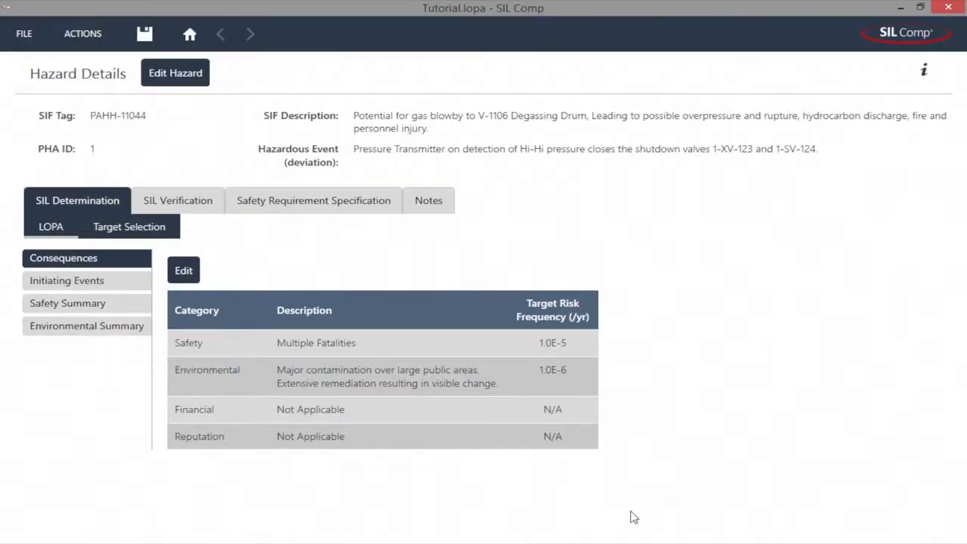
Add BPCS Control Loop failure at 1.0E-1/yr as PAHH-11044's initiating event.
click(149, 285)
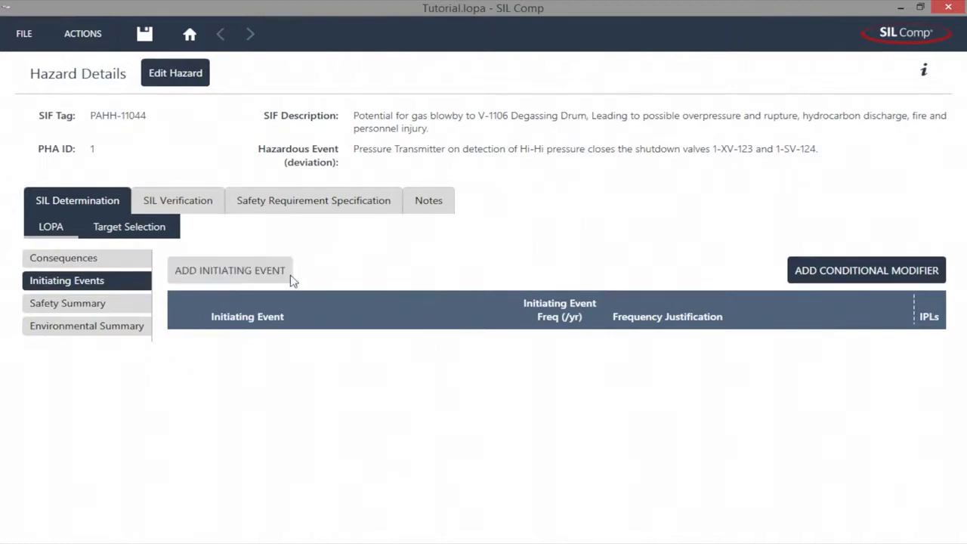
click(292, 279)
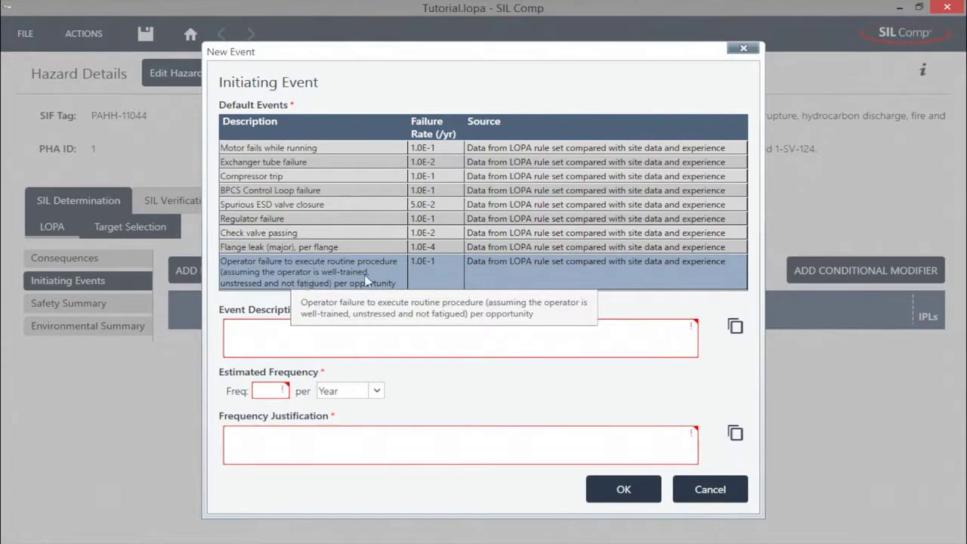
click(515, 190)
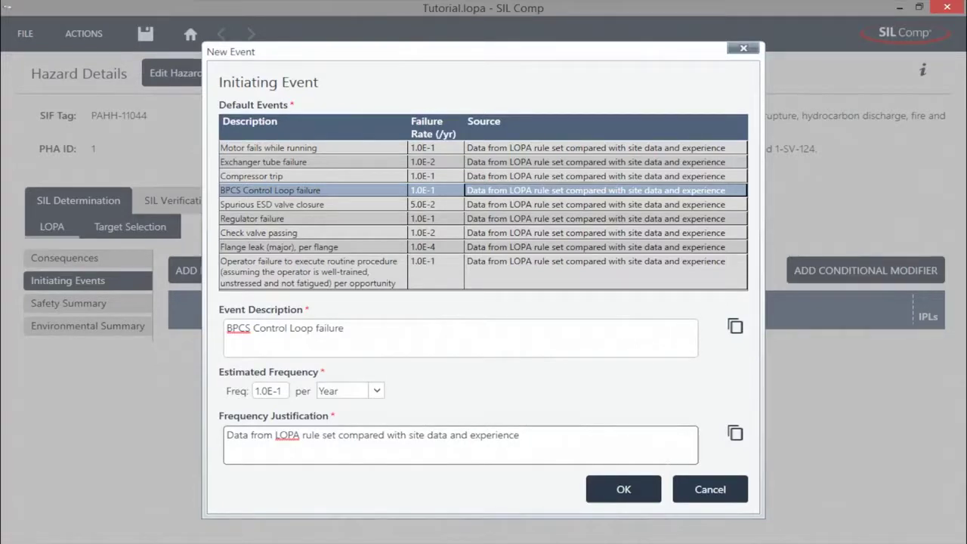
click(659, 499)
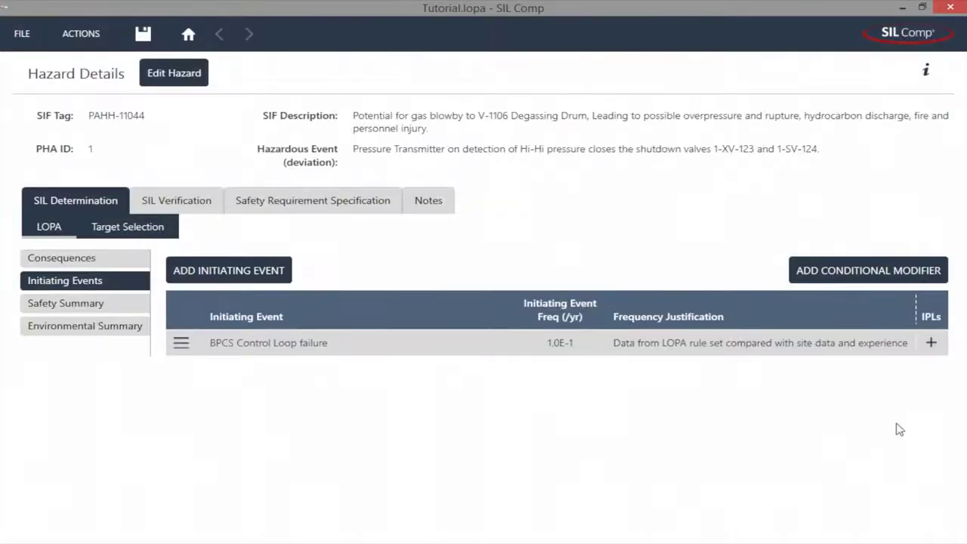
click(932, 345)
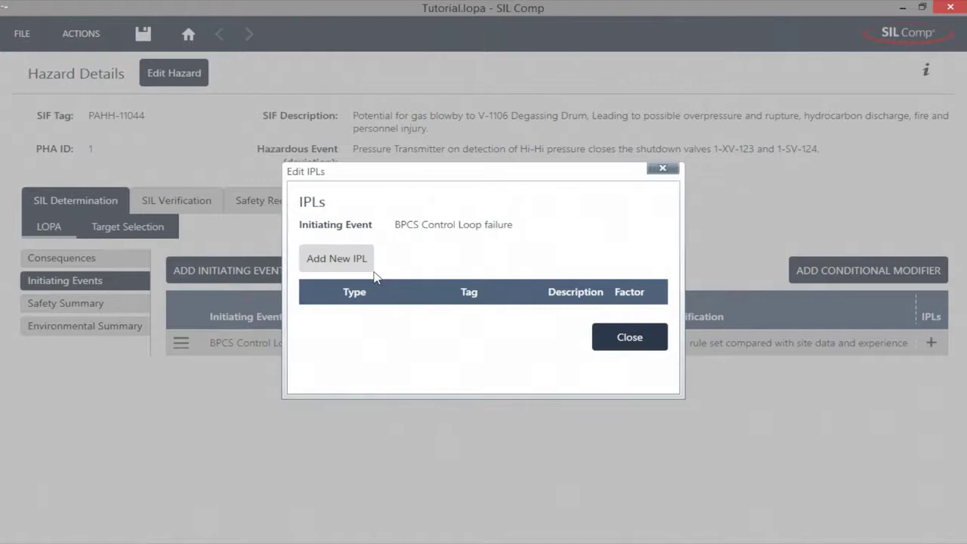
Add Mechanical IPL PSV-1111 on V-110 with factor 3.0E-3 to the BPCS event.
click(340, 261)
click(384, 109)
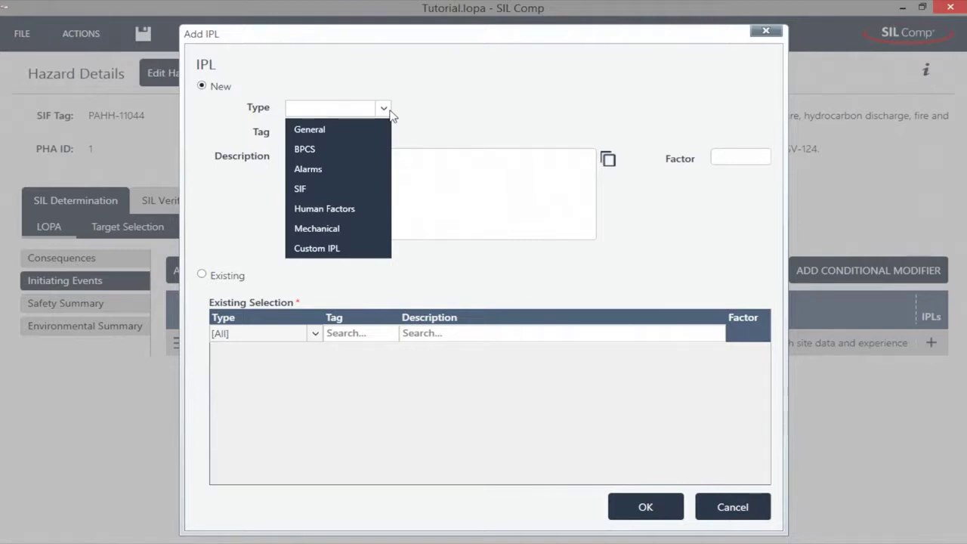
click(380, 229)
click(364, 132)
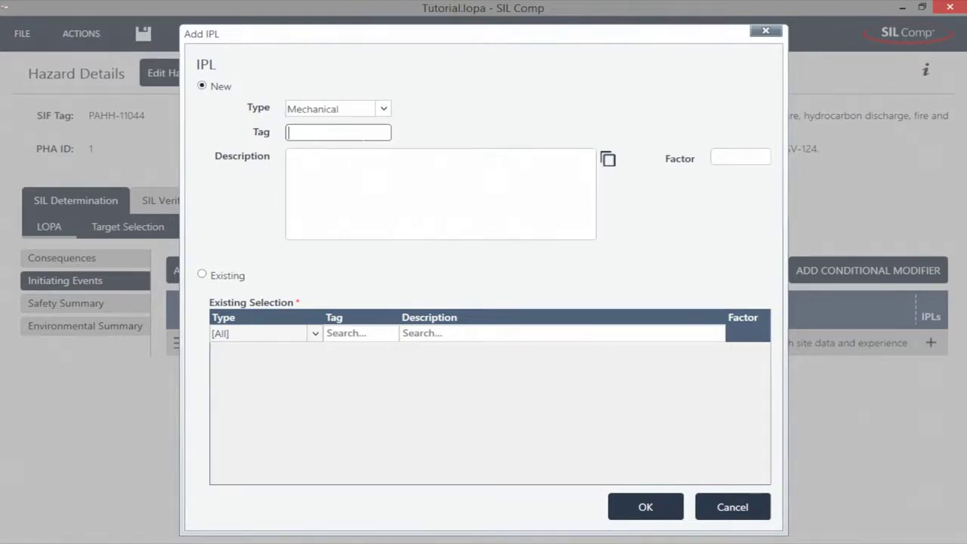
text(PSV-)
key(Tab)
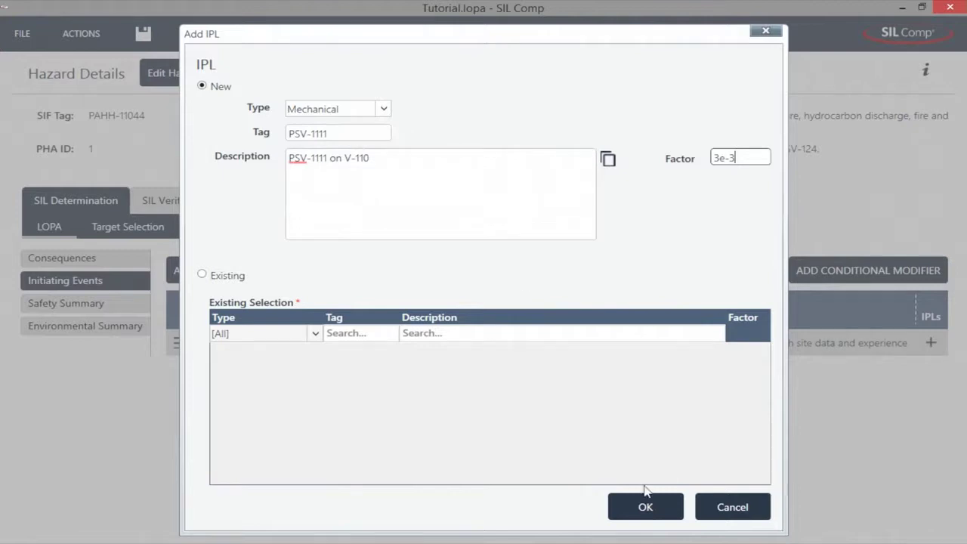
click(666, 514)
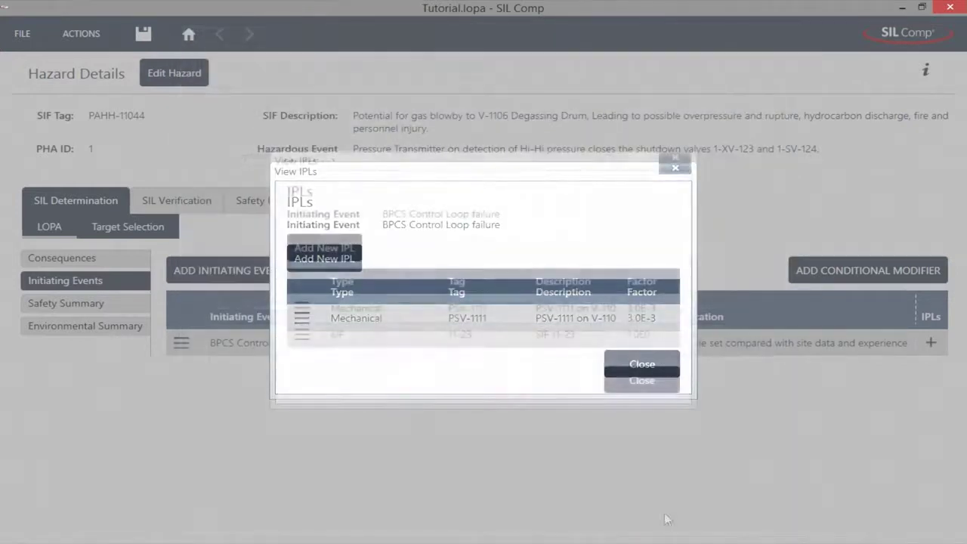
click(678, 381)
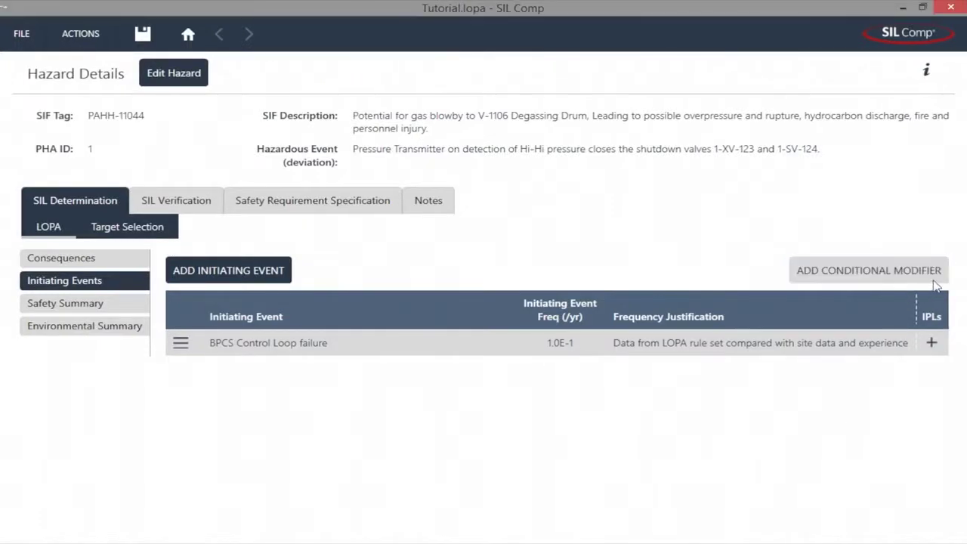
click(868, 270)
Apply an Occupancy conditional modifier at 1.0E-1 and view the Safety Summary results.
click(450, 265)
click(384, 127)
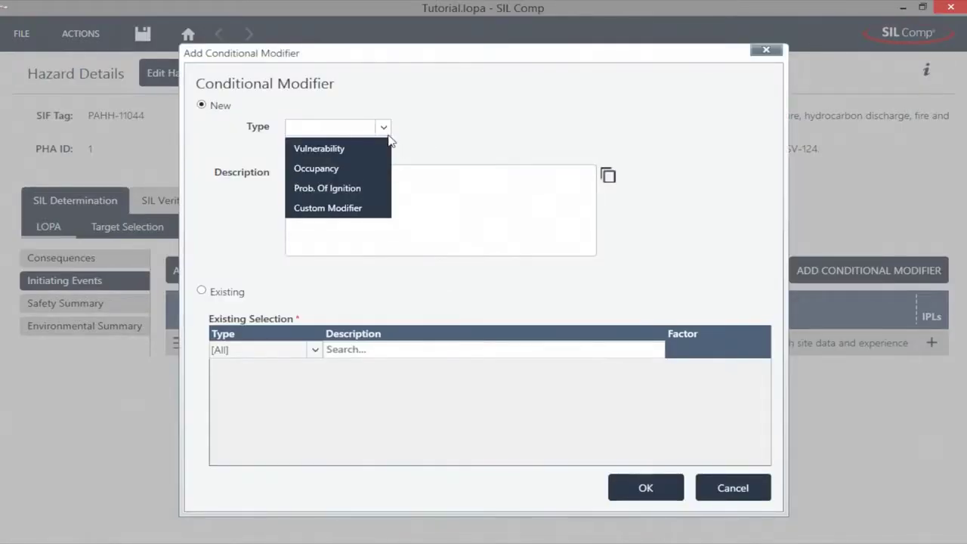
click(381, 168)
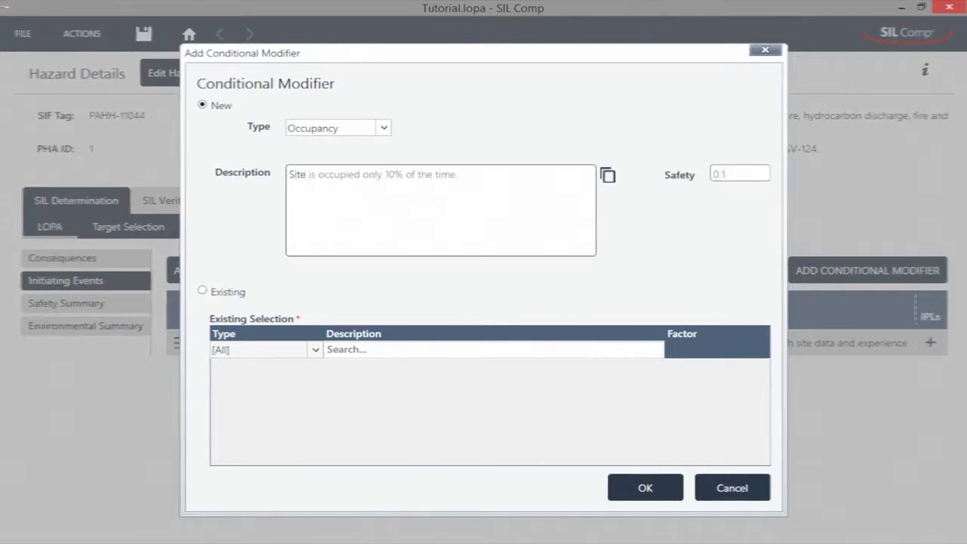
click(673, 488)
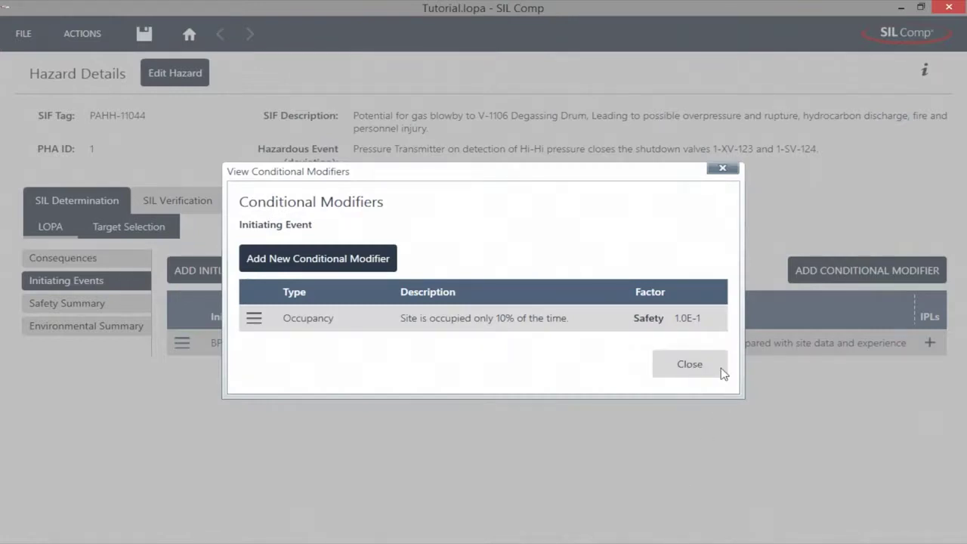
click(689, 364)
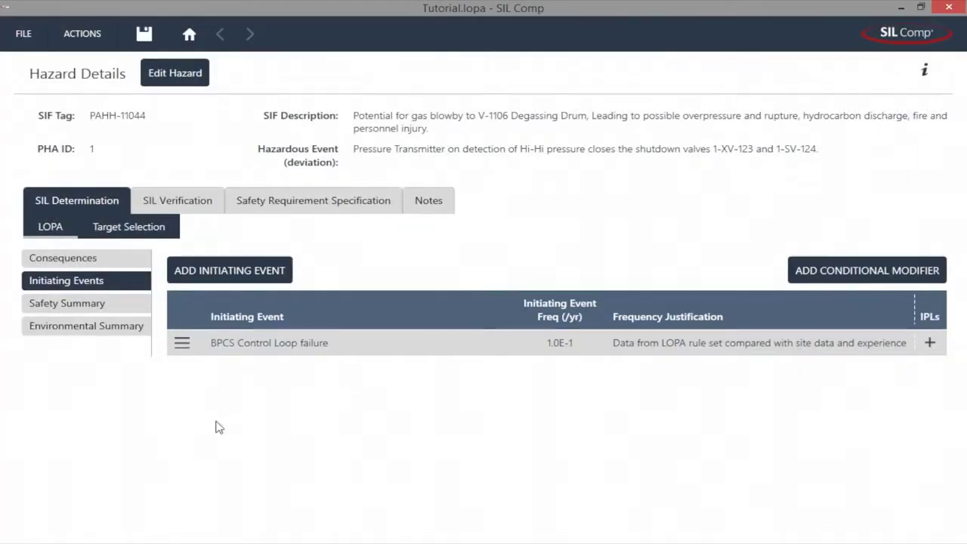
click(143, 309)
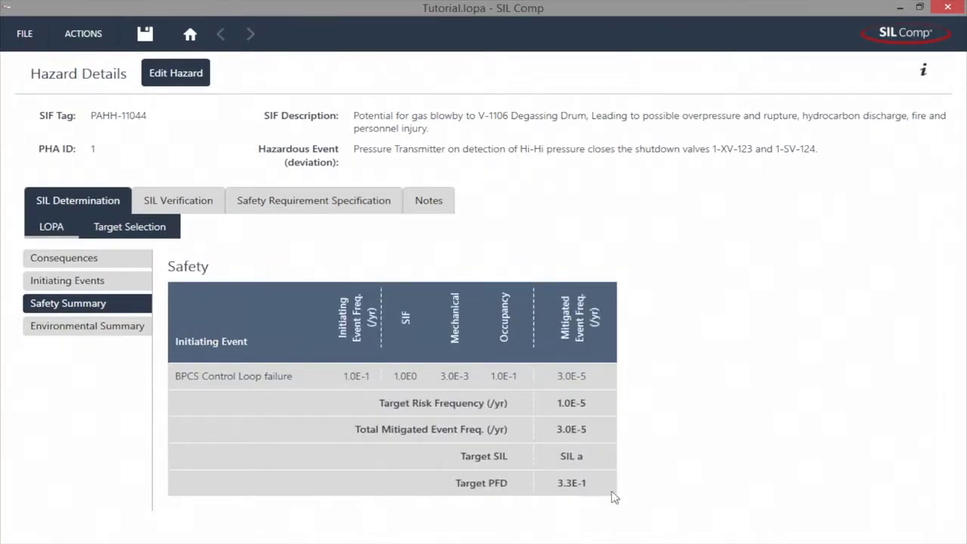
Select Environmental (LOPA) as the SIL target, setting PFD target 3.3E-3 and SIL 2.
click(137, 340)
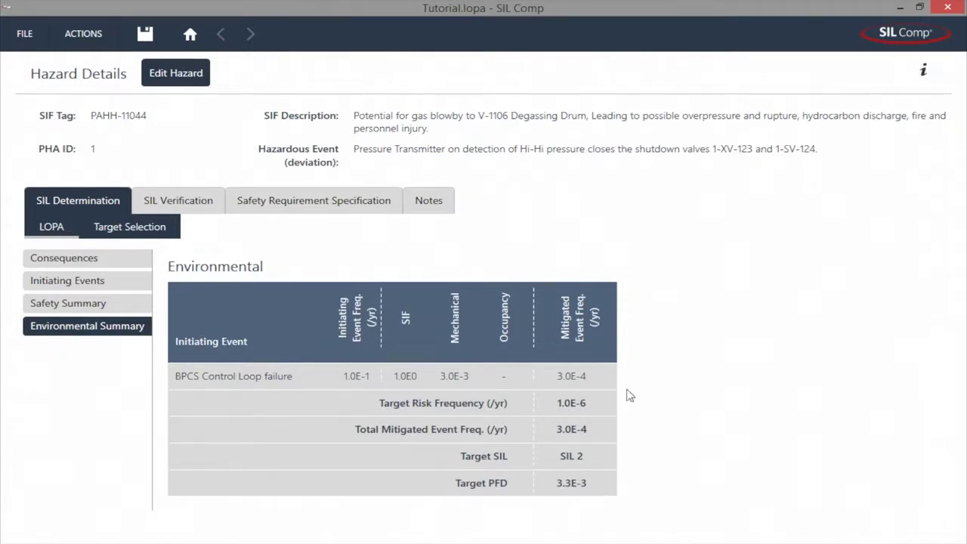
click(176, 227)
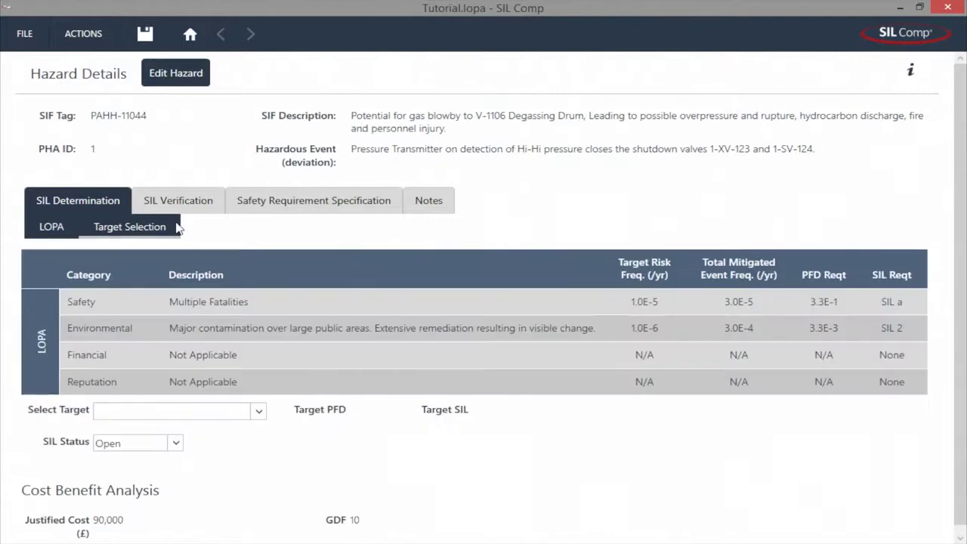
click(259, 410)
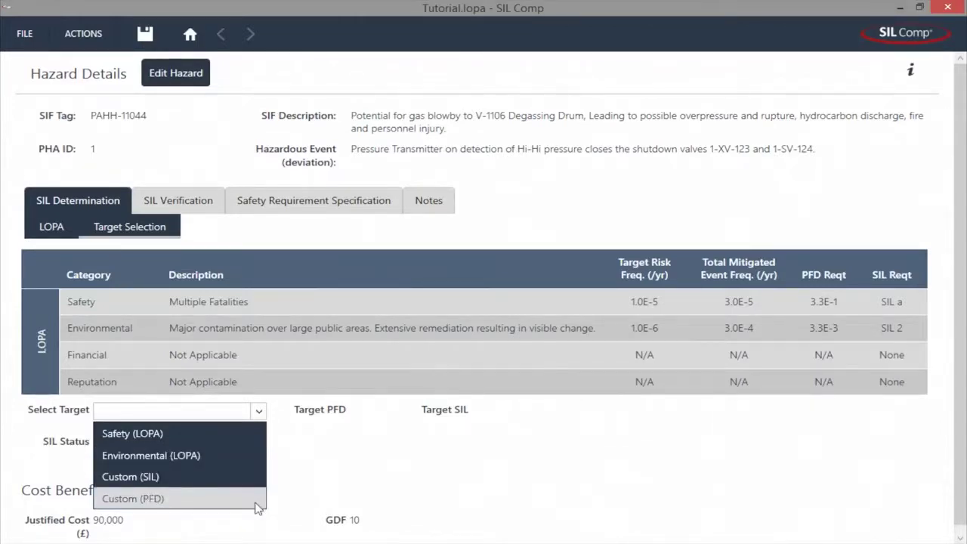
click(258, 456)
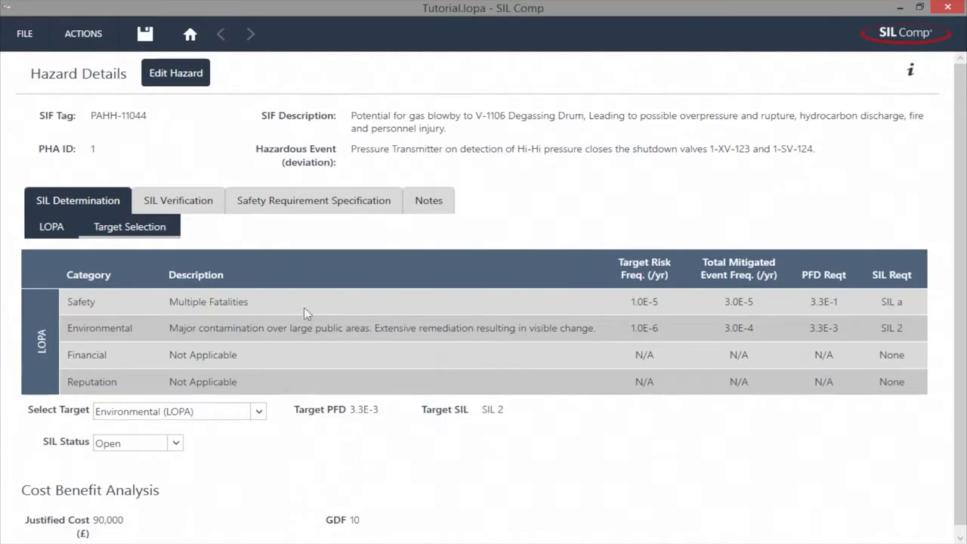
click(221, 211)
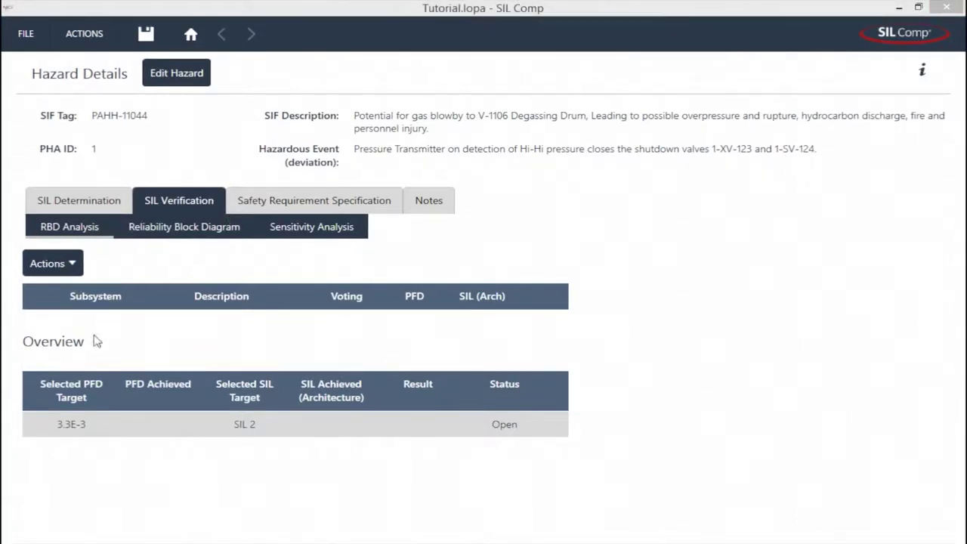
Start a new element in Manage Elements and look through the failure data sources.
click(74, 269)
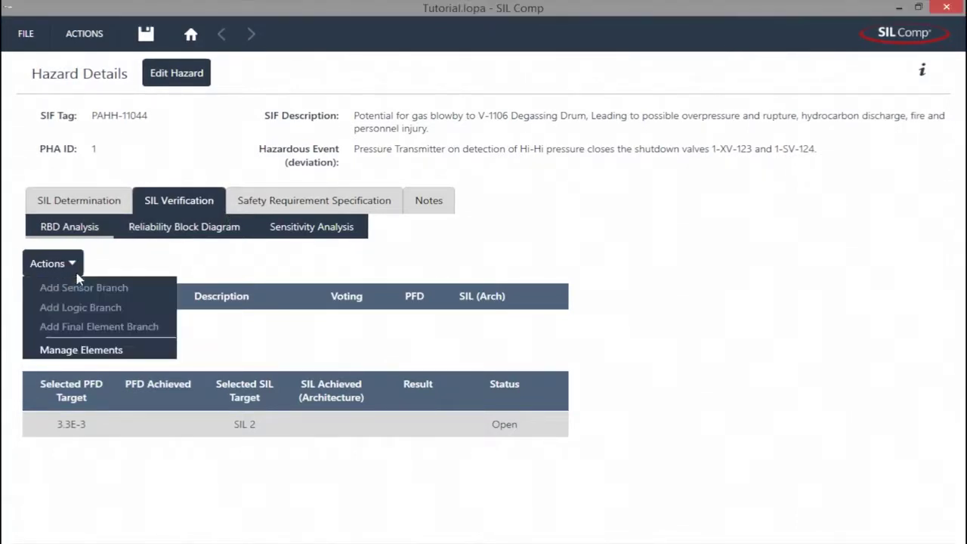
click(159, 349)
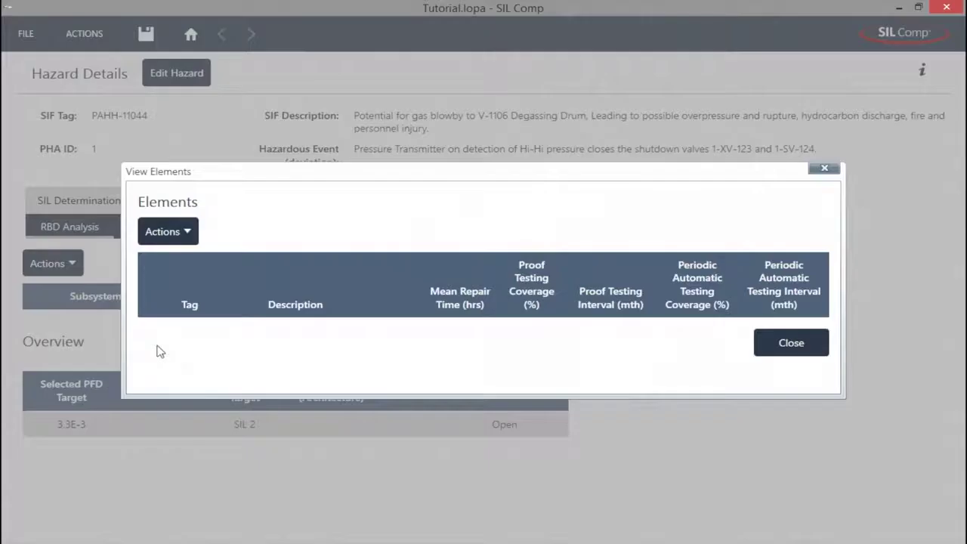
click(184, 241)
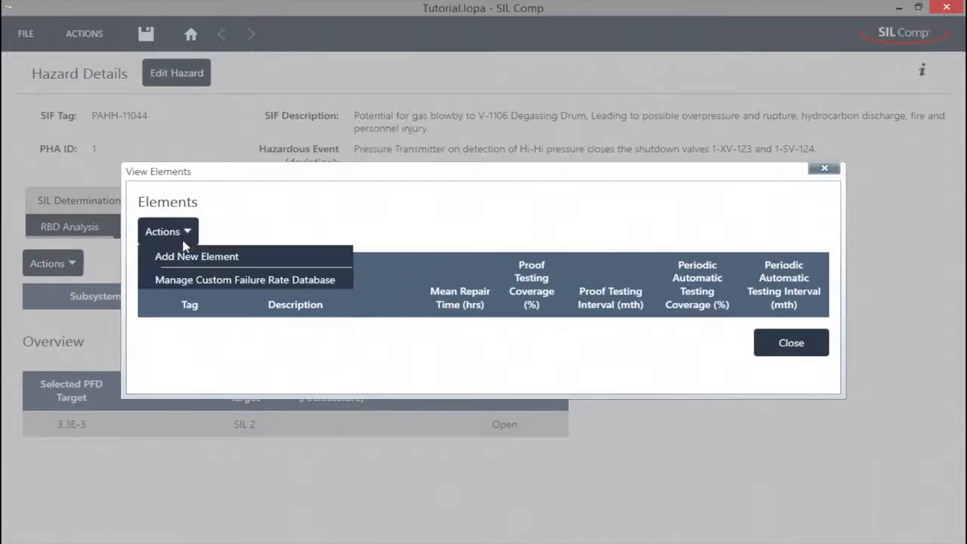
click(339, 258)
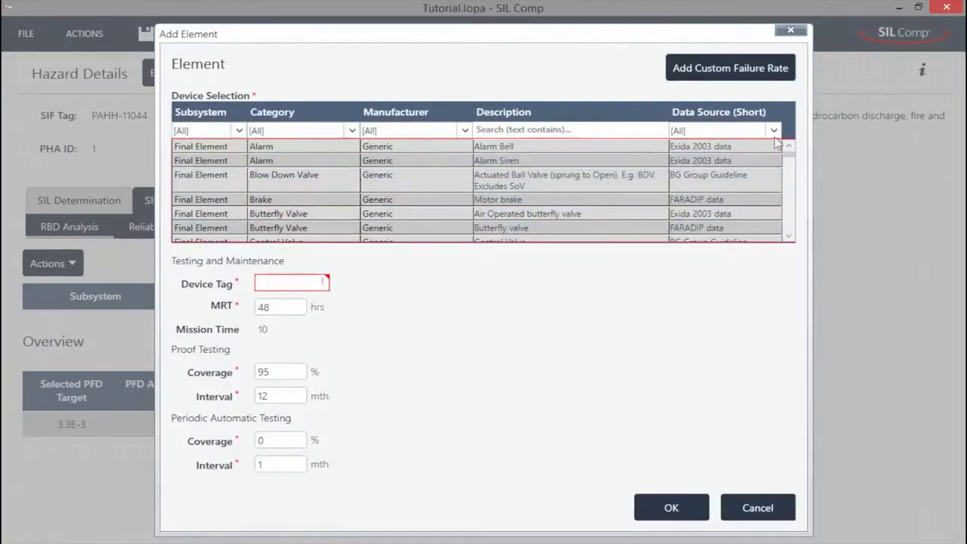
click(773, 130)
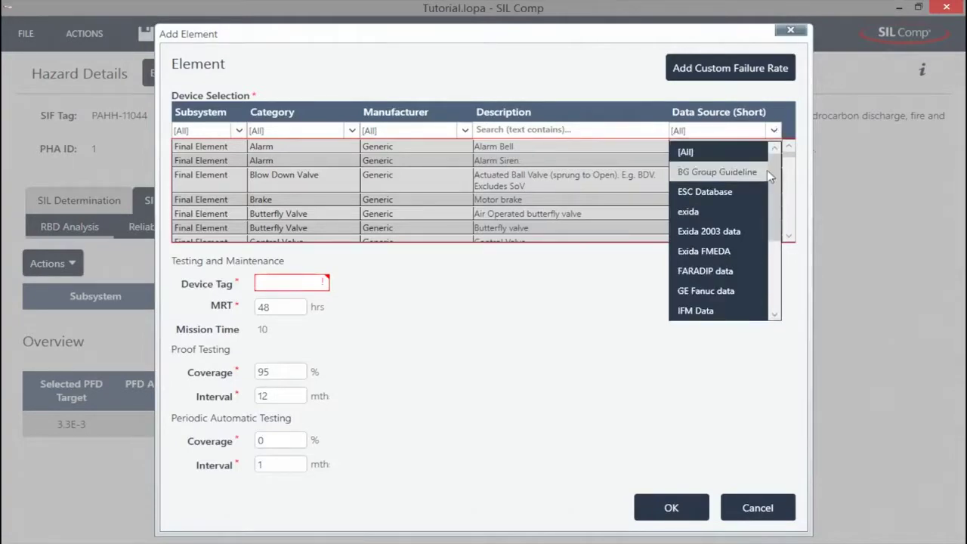
drag(775, 194, 776, 316)
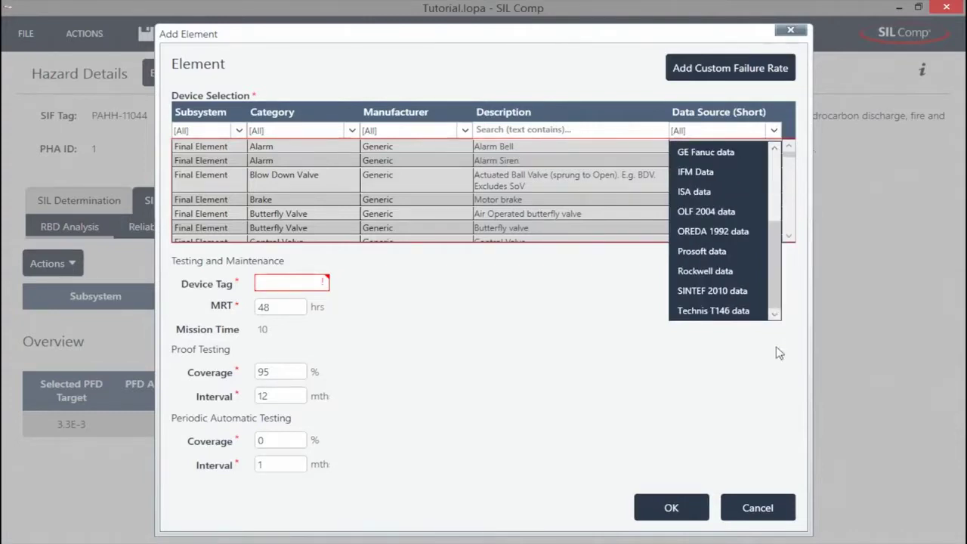
click(775, 385)
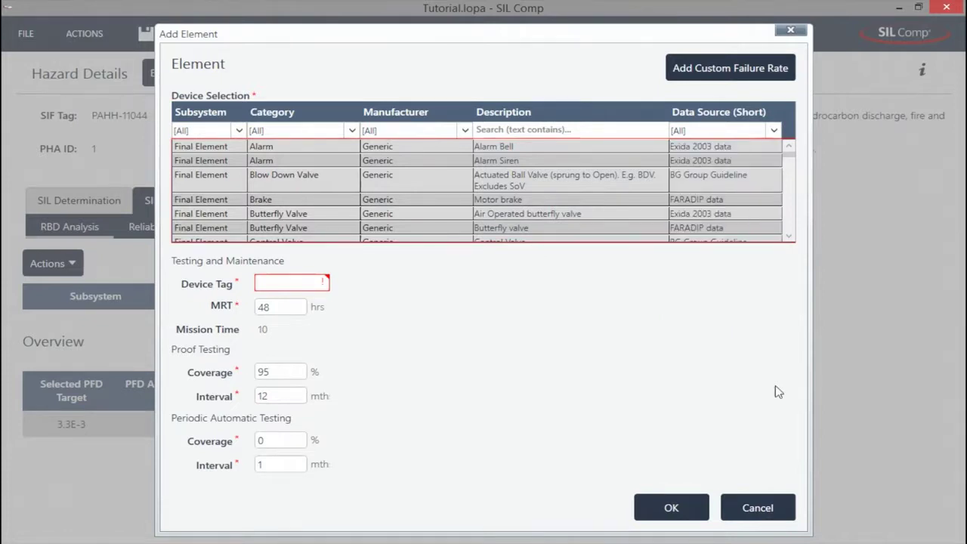
Add the Final Element / ESD Valve pneumatic ESD ball valve as tag 1-XV-123.
click(237, 131)
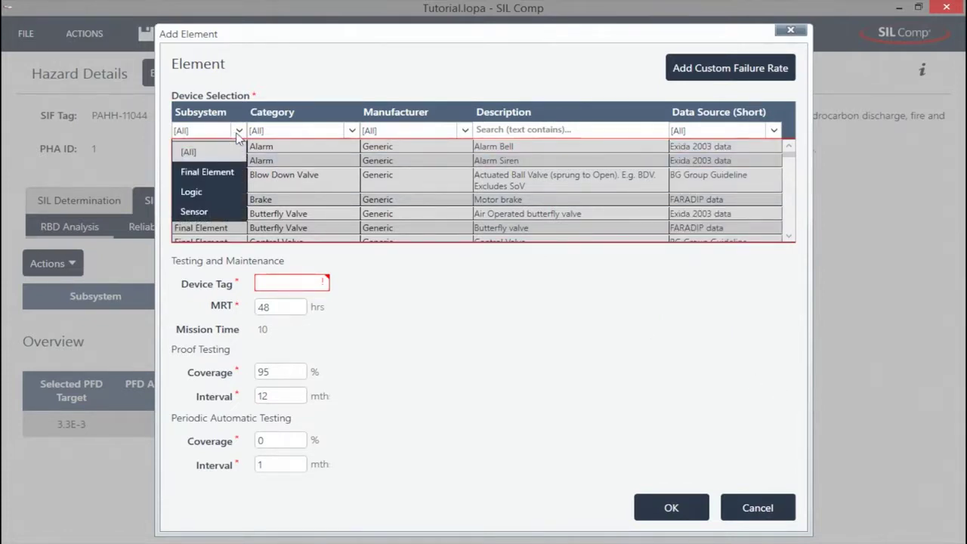
click(237, 179)
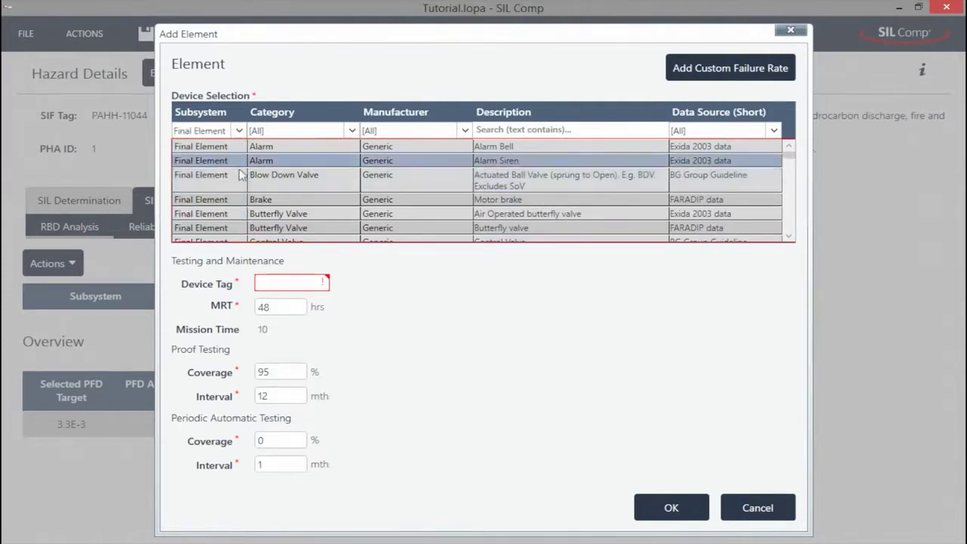
click(353, 131)
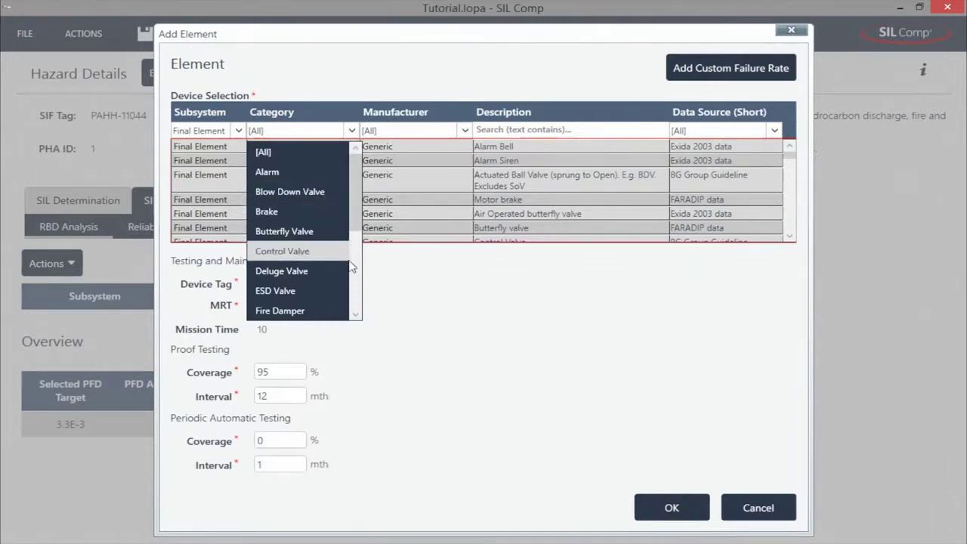
click(339, 291)
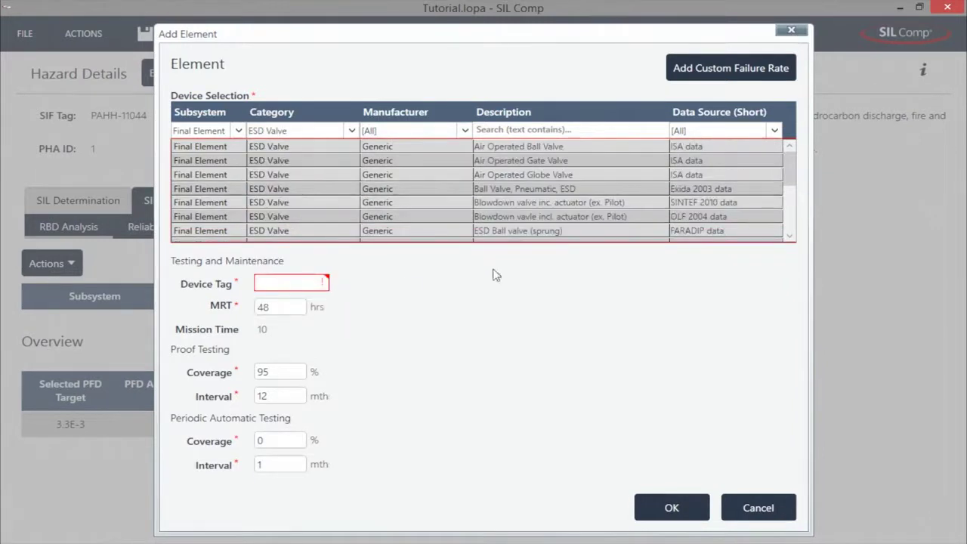
click(604, 149)
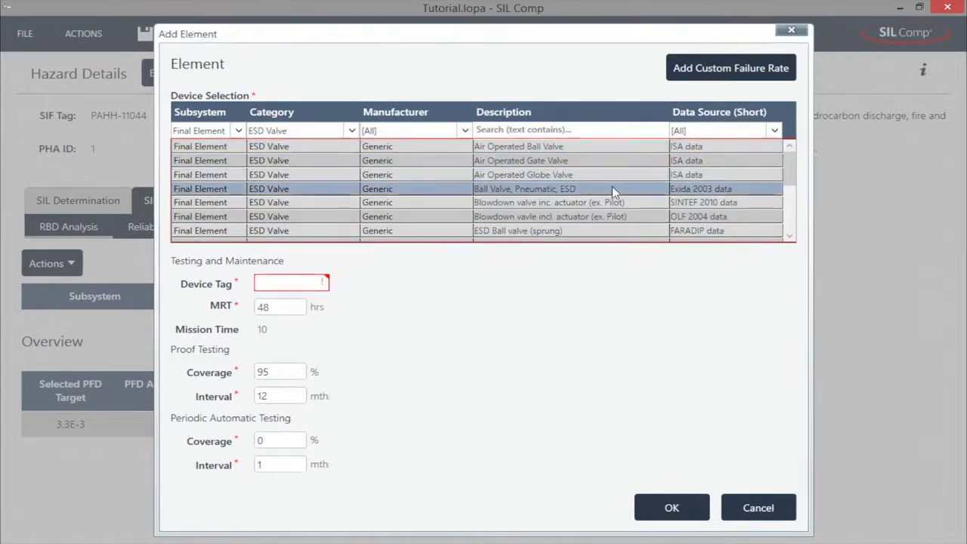
click(261, 283)
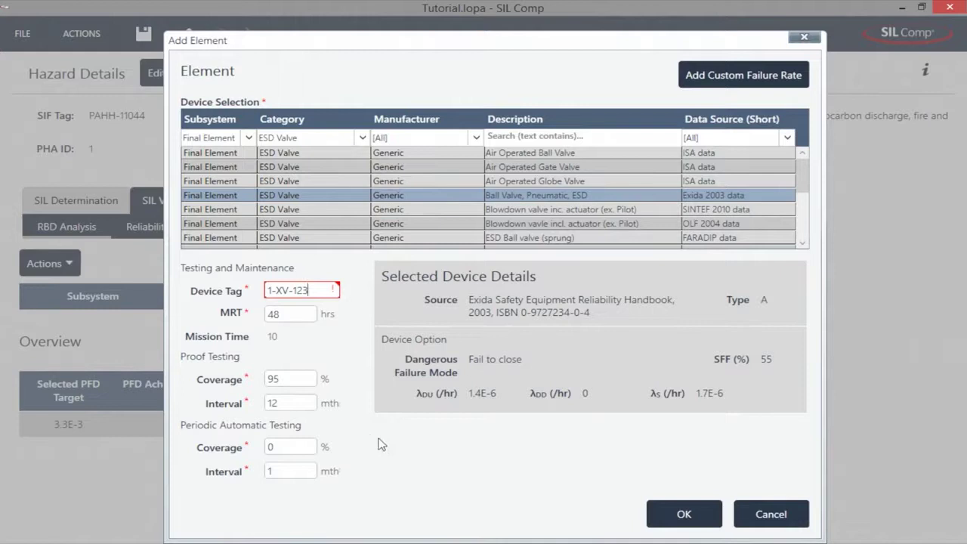
click(711, 523)
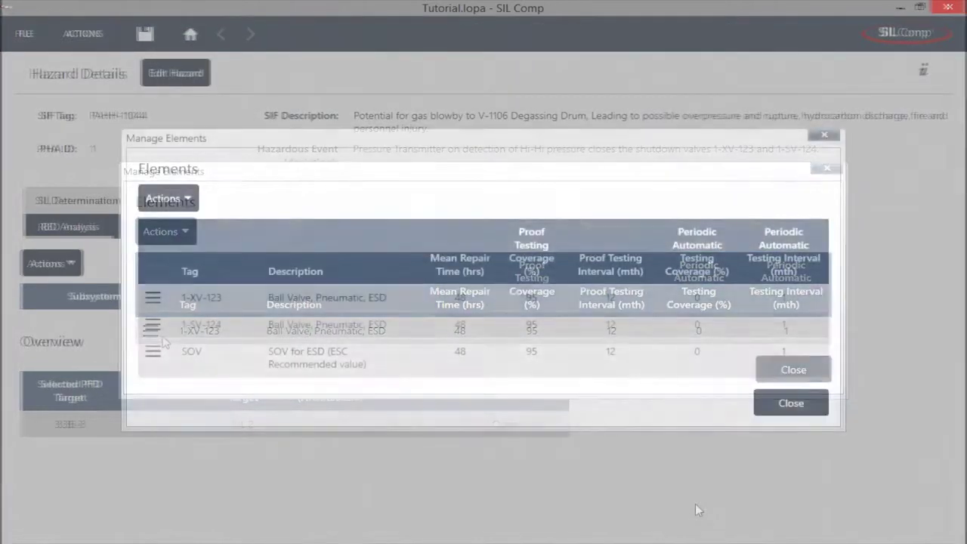
Add a custom failure rate for the Logic subsystem in the Custom Failure Rate Database.
click(171, 198)
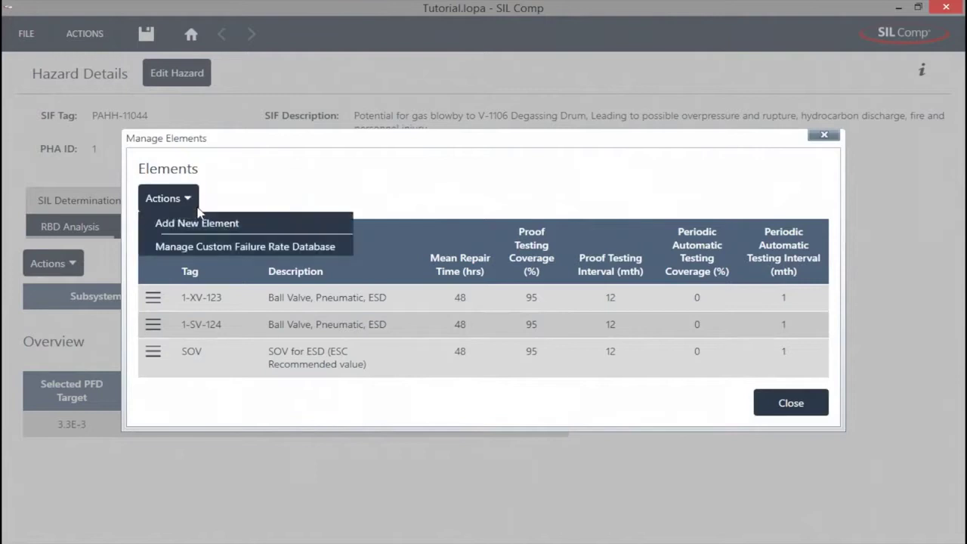
click(328, 247)
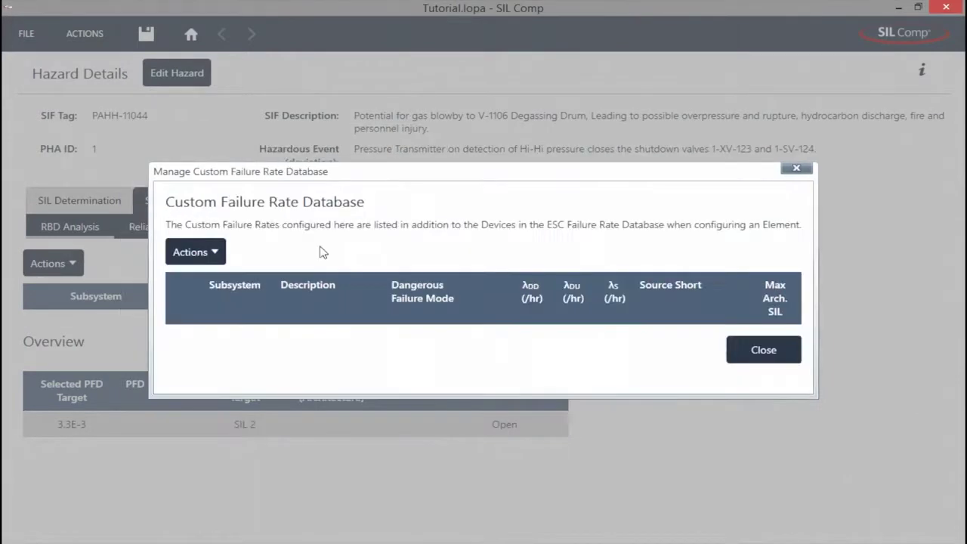
click(207, 256)
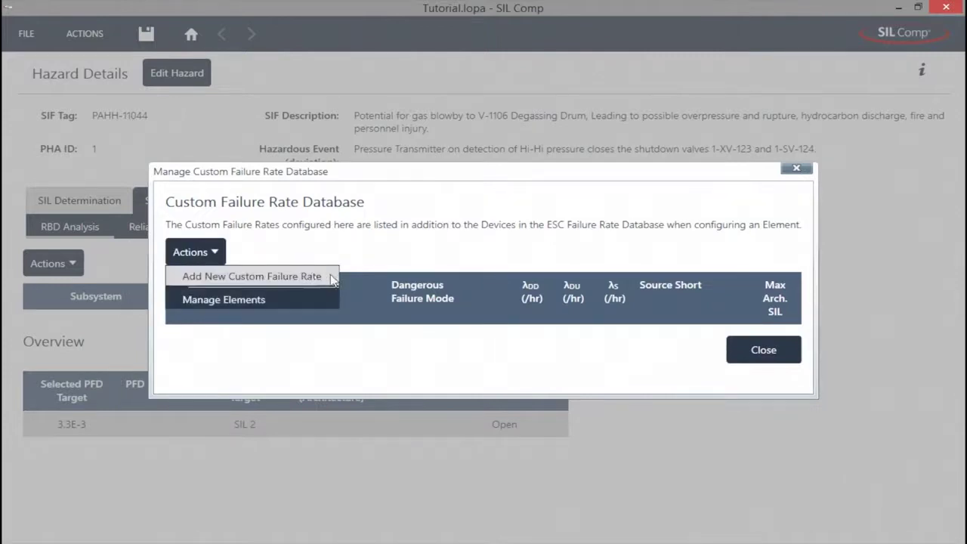
click(331, 277)
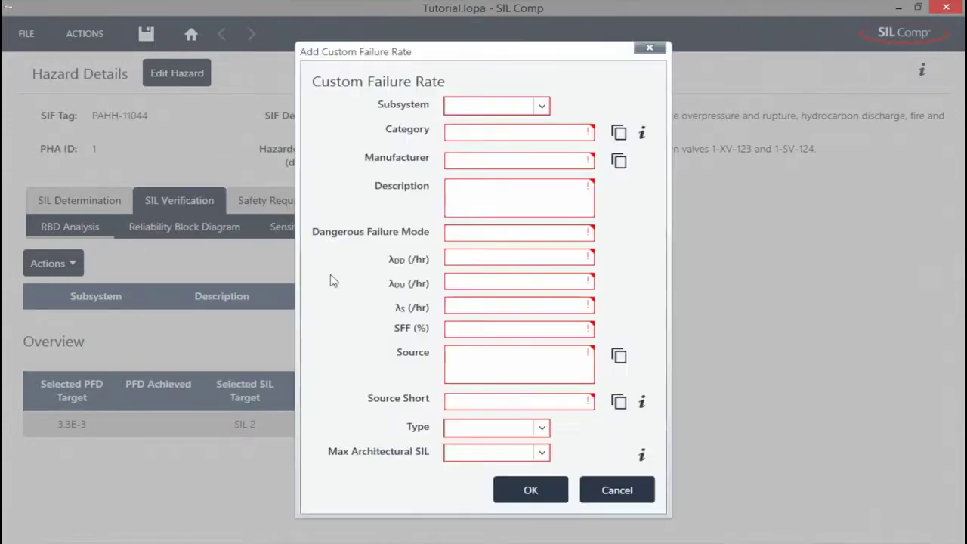
click(544, 107)
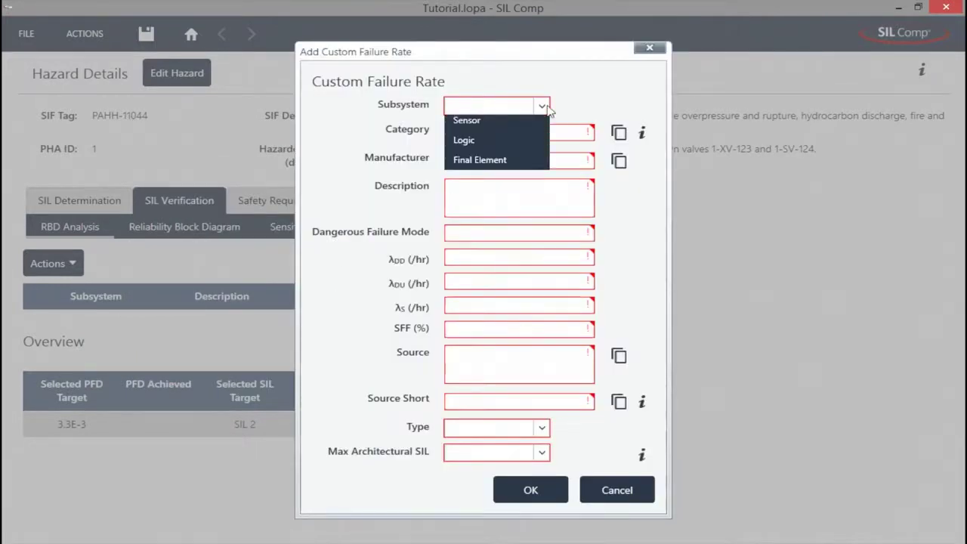
click(538, 145)
key(Tab)
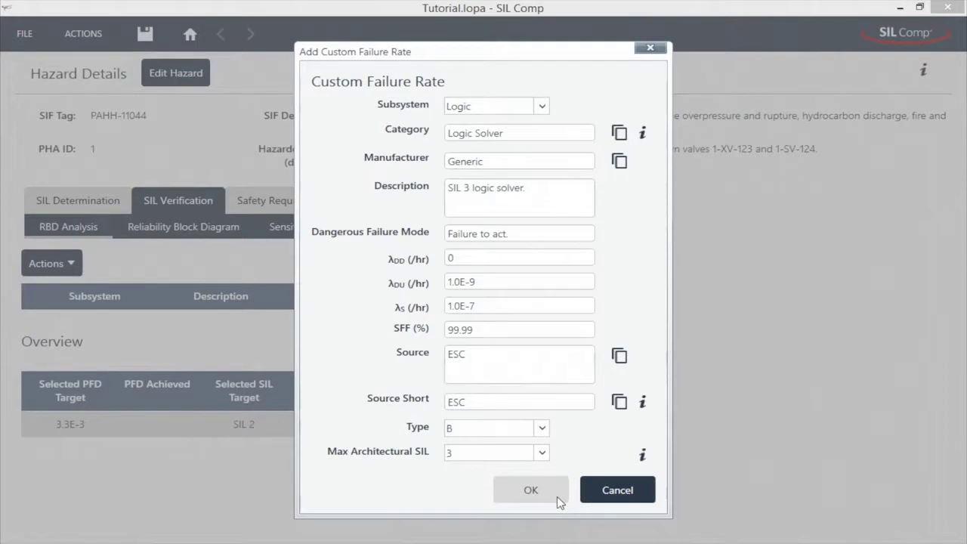
click(557, 497)
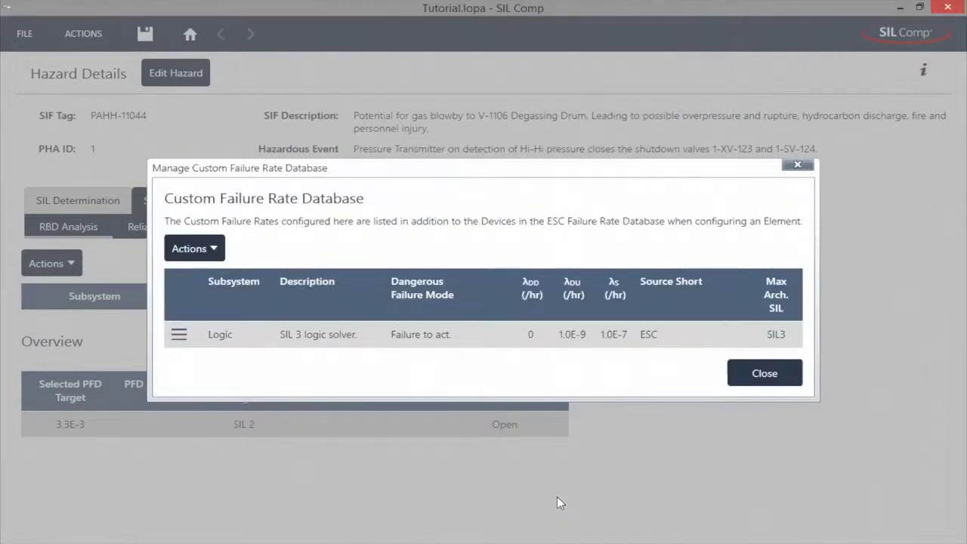
Review the five managed elements, then close the elements list.
click(213, 252)
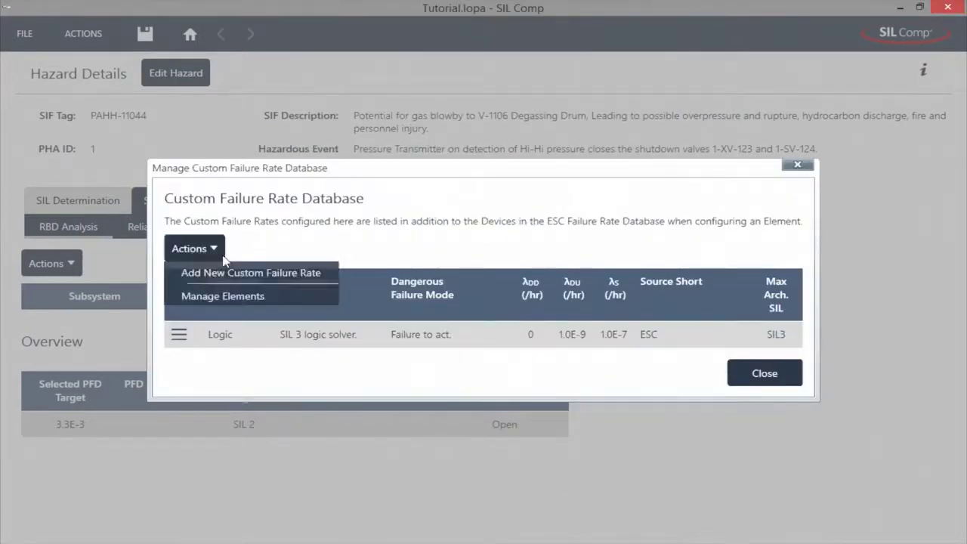
click(237, 297)
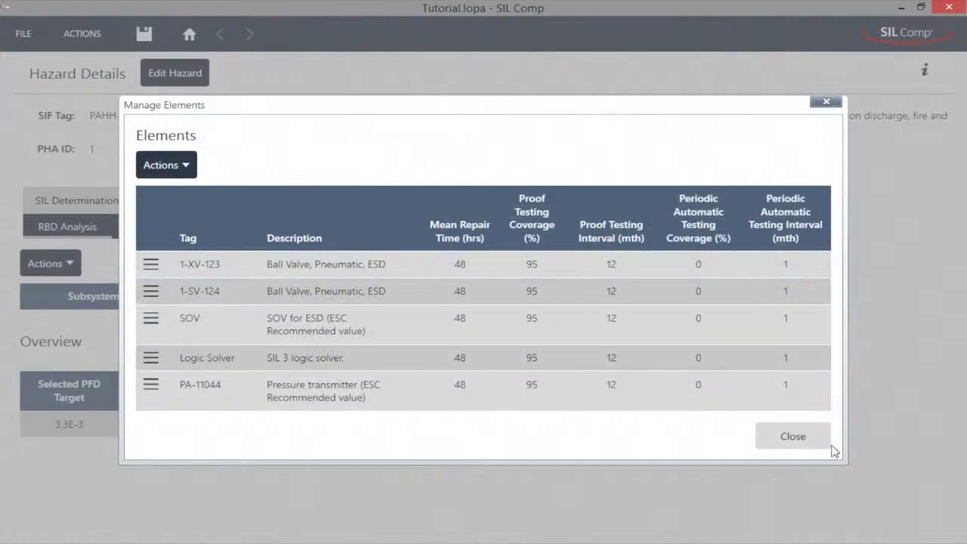
click(830, 447)
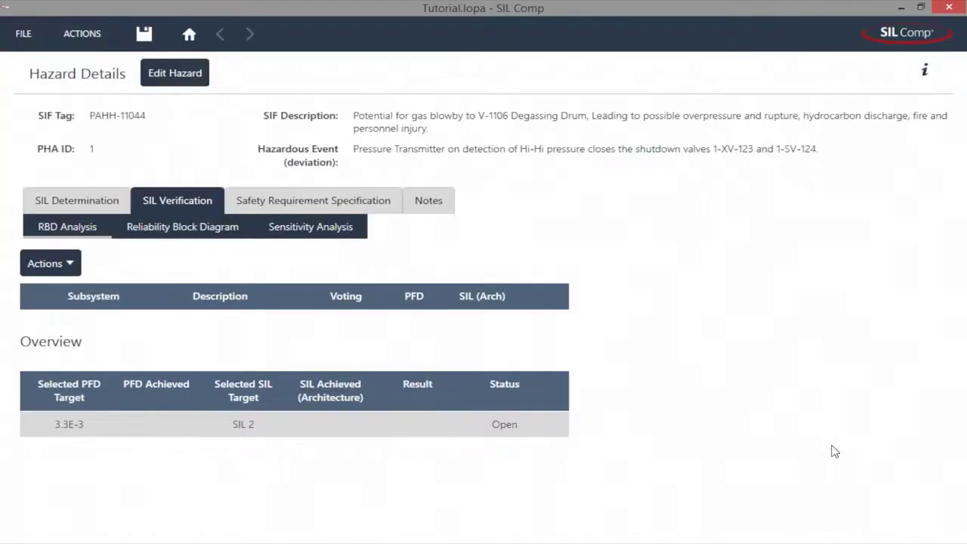
click(60, 269)
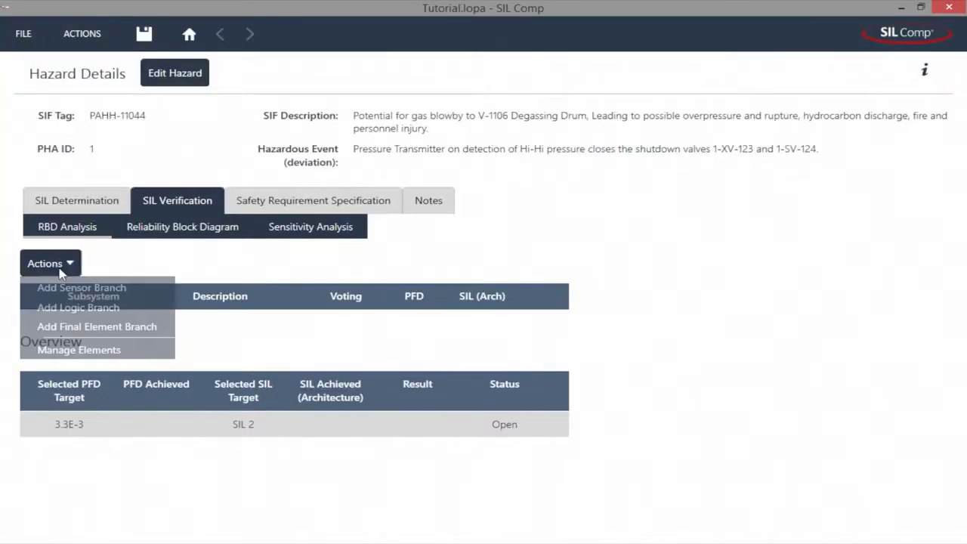
Add a PA-11044 sensor branch with failure mode Fail to detect high pressure.
click(146, 293)
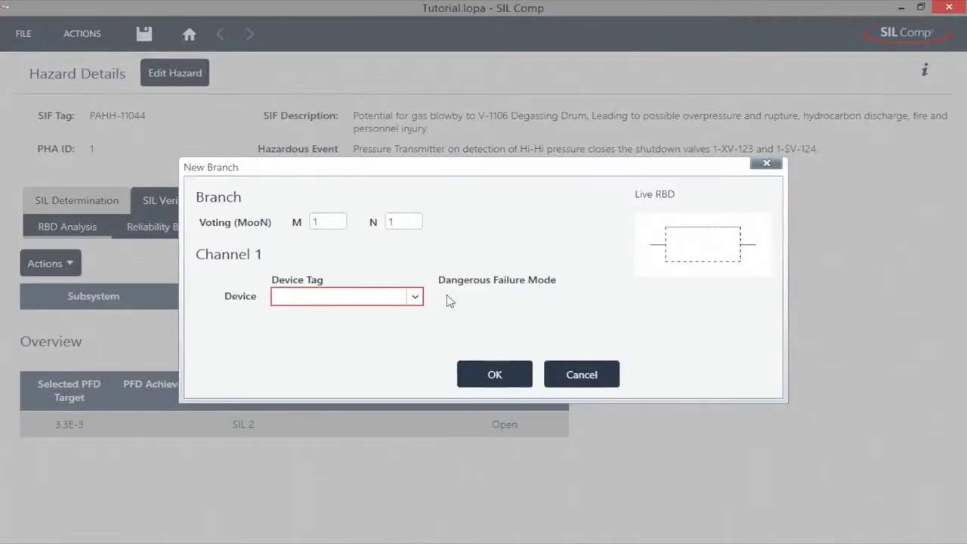
click(415, 297)
click(410, 325)
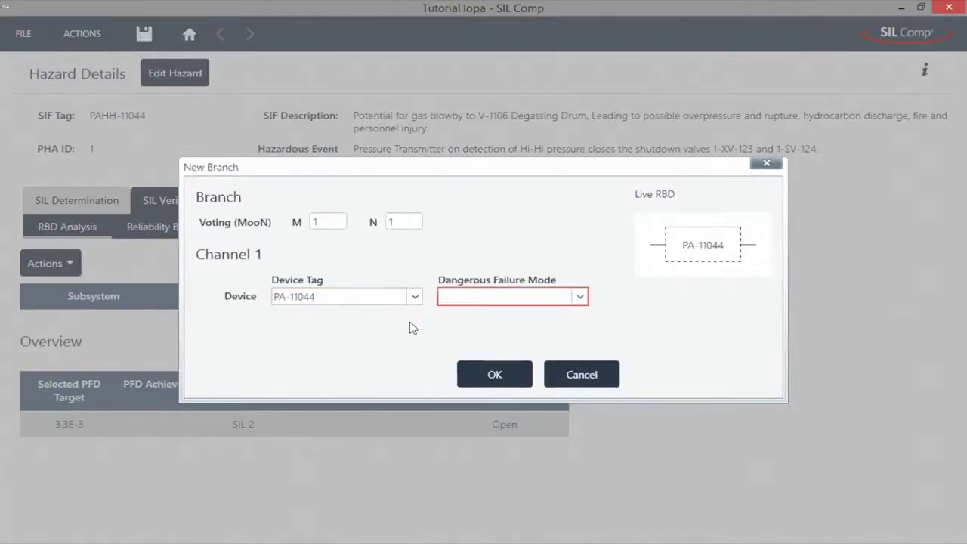
click(581, 297)
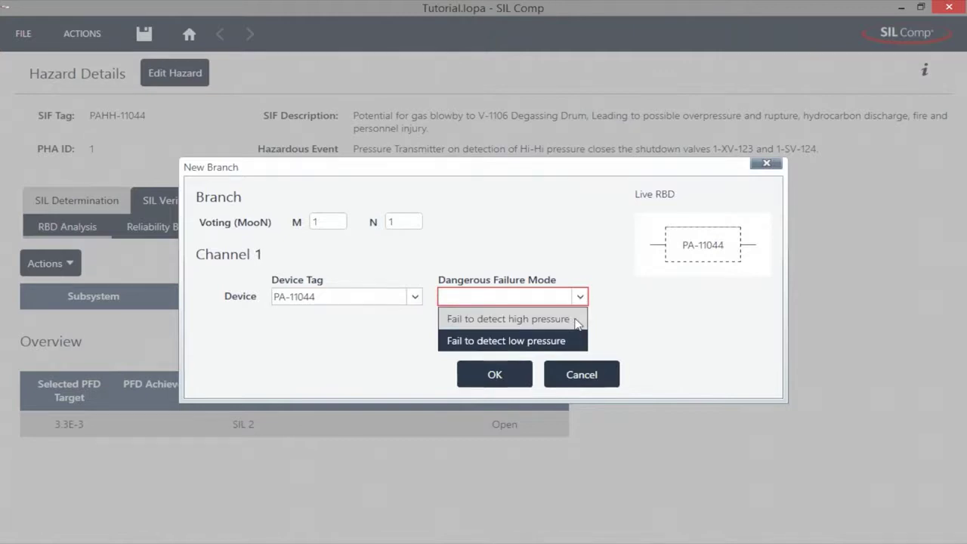
click(576, 321)
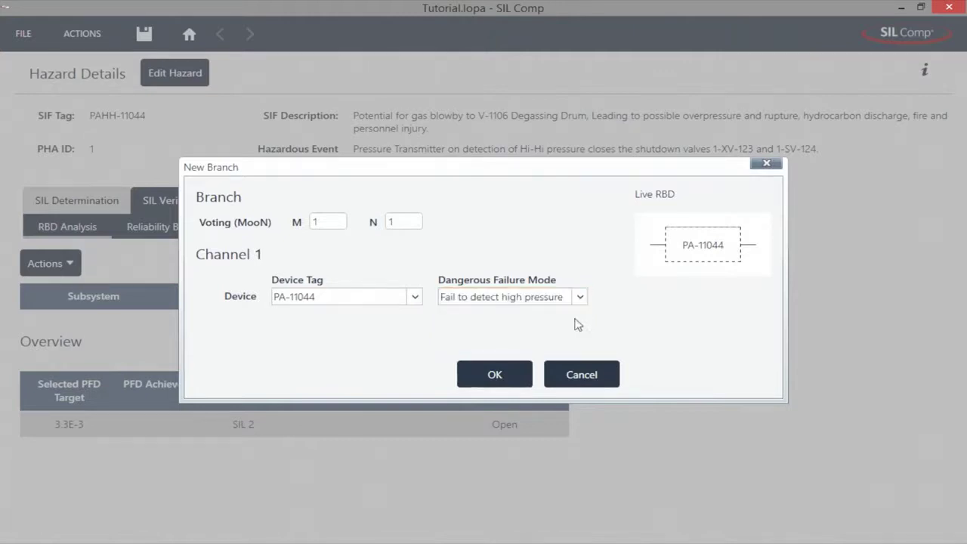
click(525, 378)
Add a logic branch using the Logic Solver device and review the branch list.
click(76, 272)
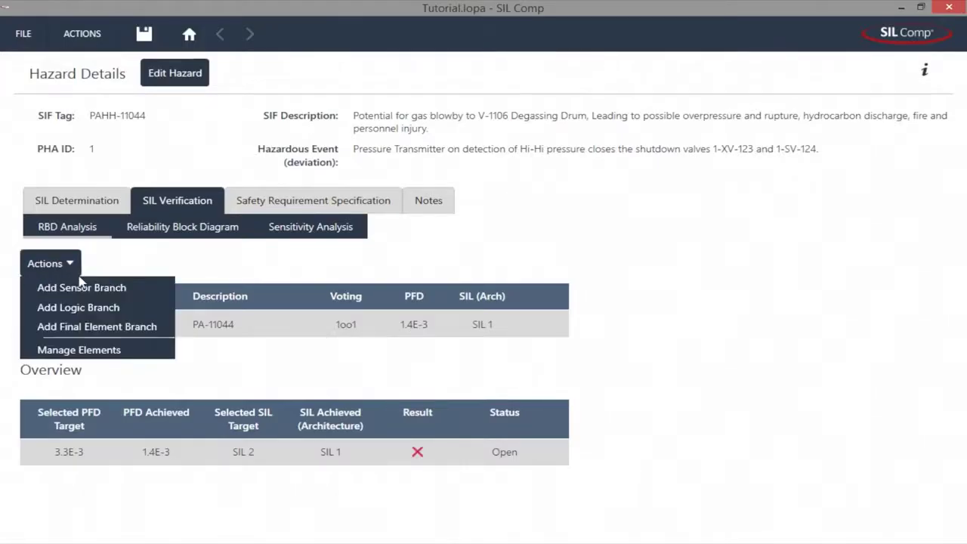
click(151, 310)
click(399, 298)
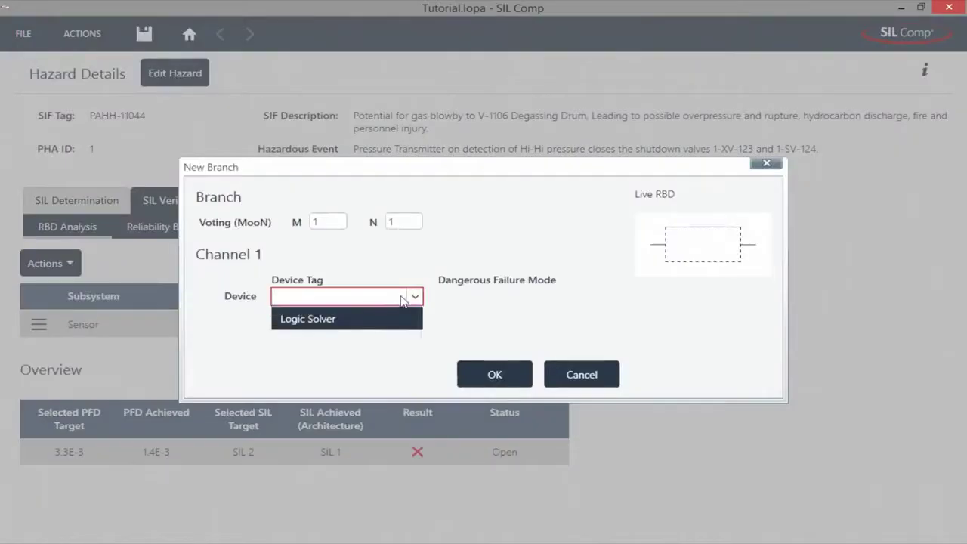
click(405, 324)
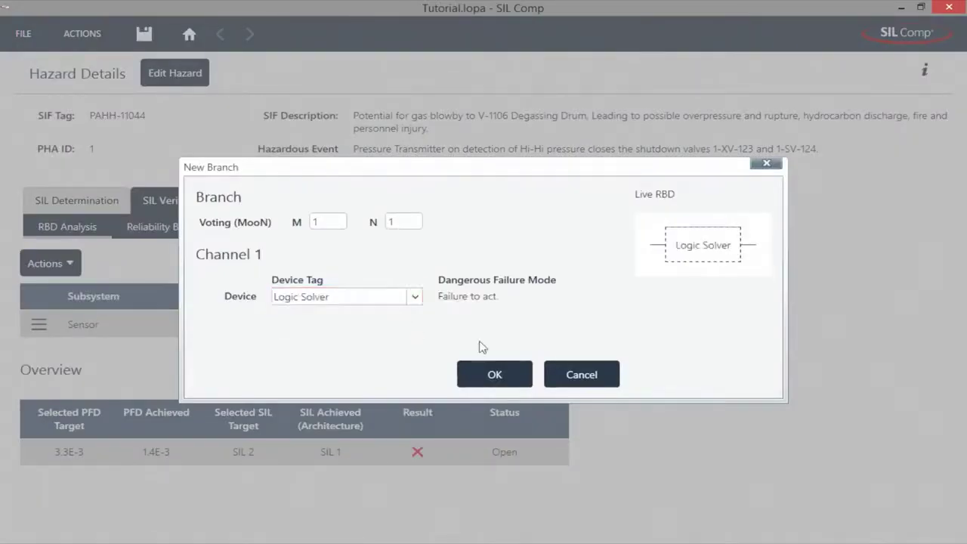
click(529, 386)
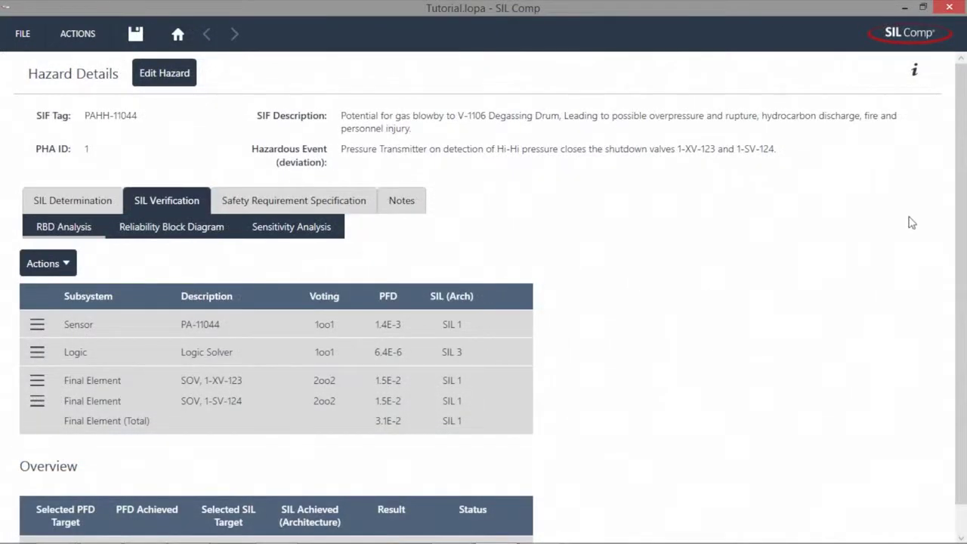
drag(961, 220, 961, 297)
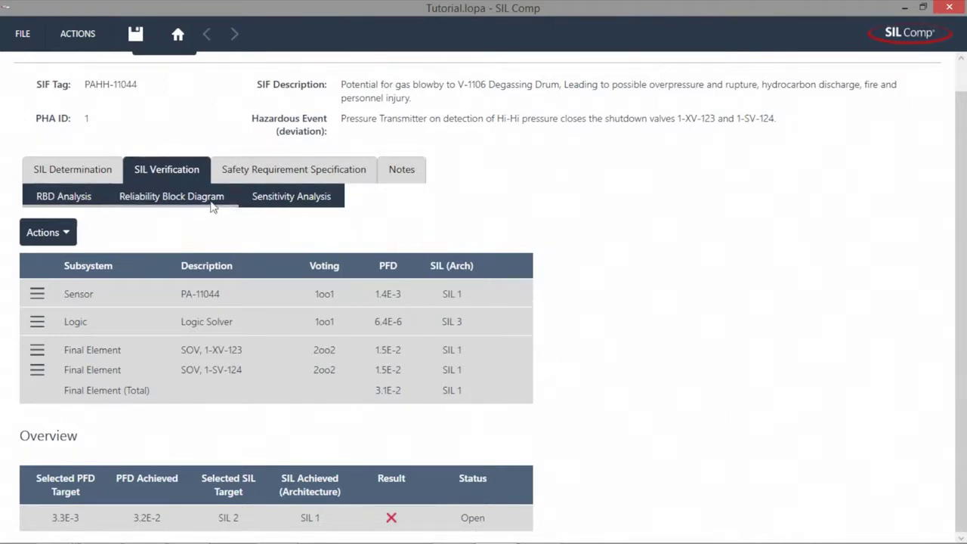
Display the sensor, logic and final element block diagram, then the Sensitivity Analysis.
click(213, 204)
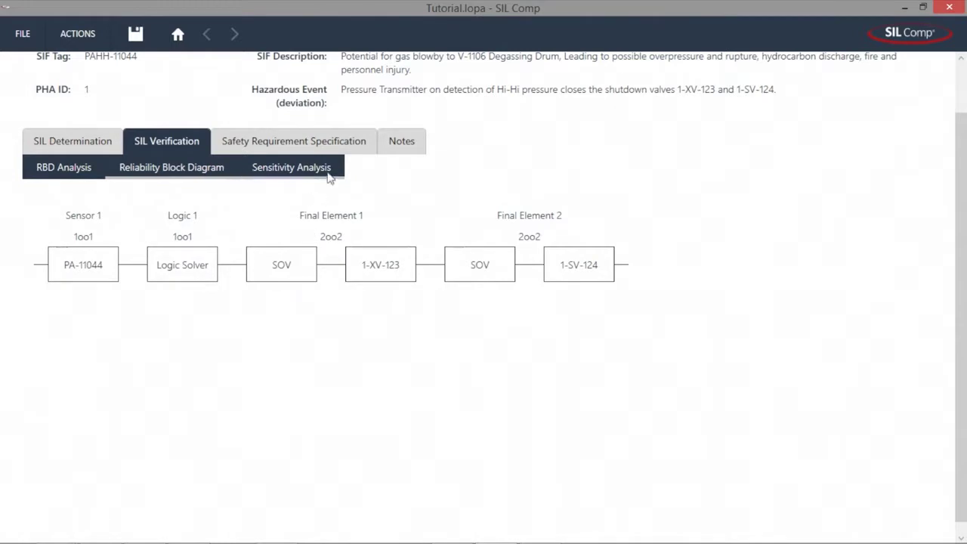
click(330, 172)
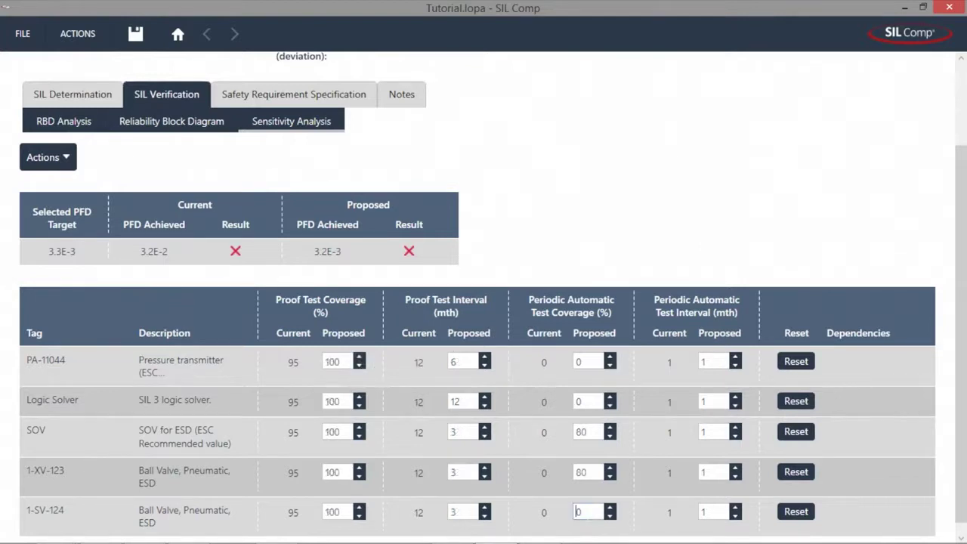
Enter 80% proposed automatic test coverage for final elements, cutting proposed PFD to 3.1E-3.
text(8)
scroll(962, 338, down, 1)
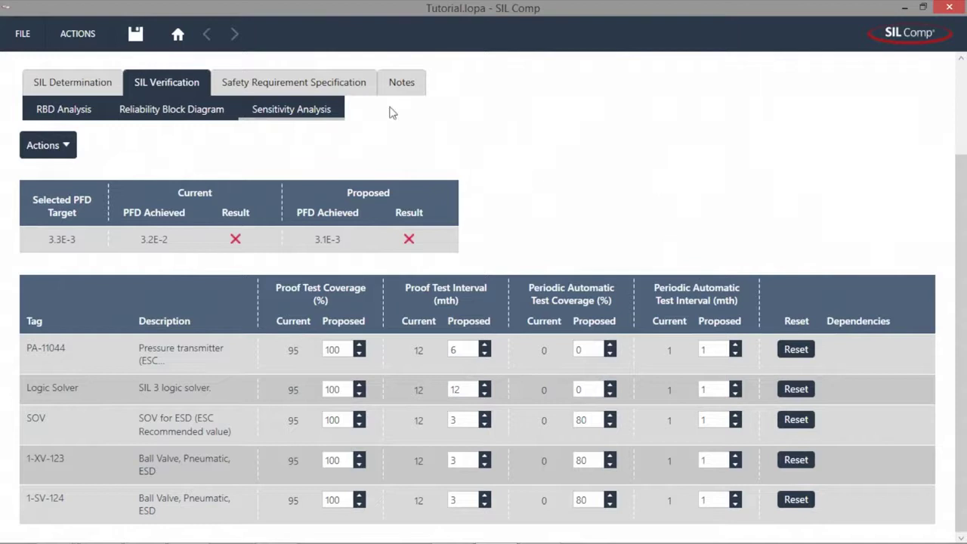
click(369, 95)
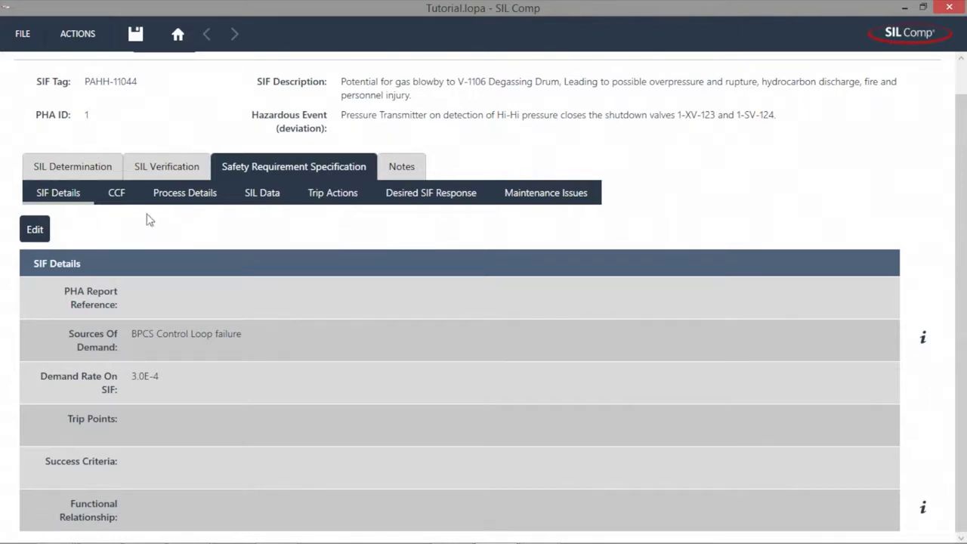
Review SRS sections: common cause, process details, SIL data, trip actions, SIF response, maintenance issues.
click(125, 199)
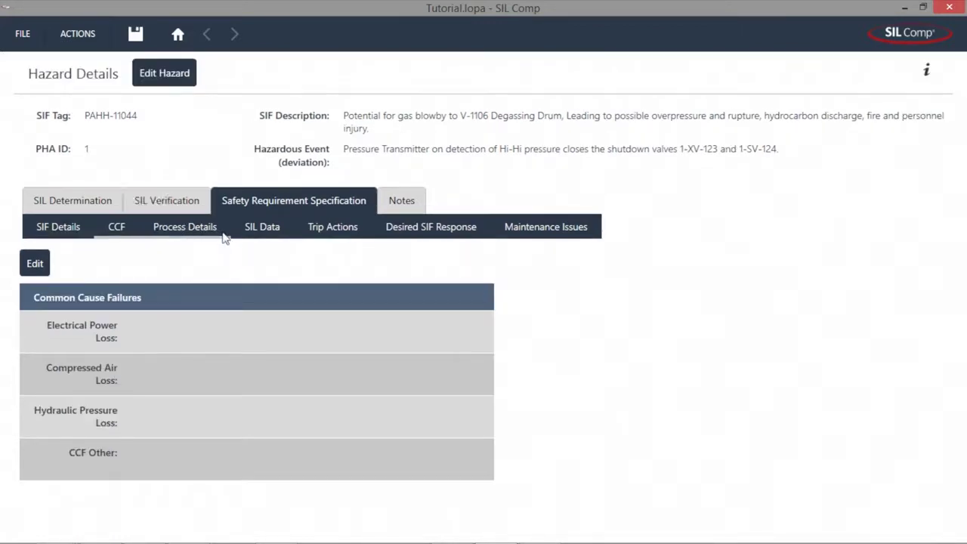
click(225, 238)
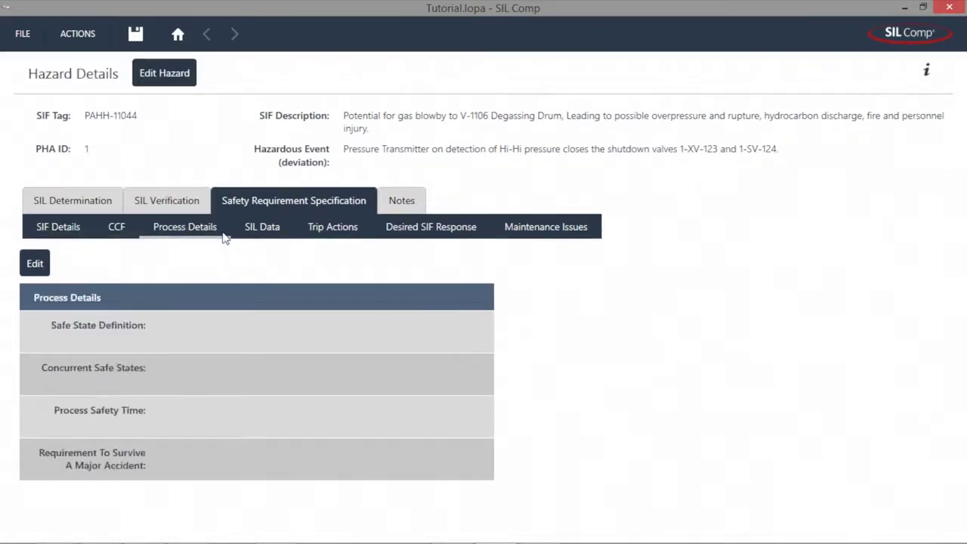
click(292, 242)
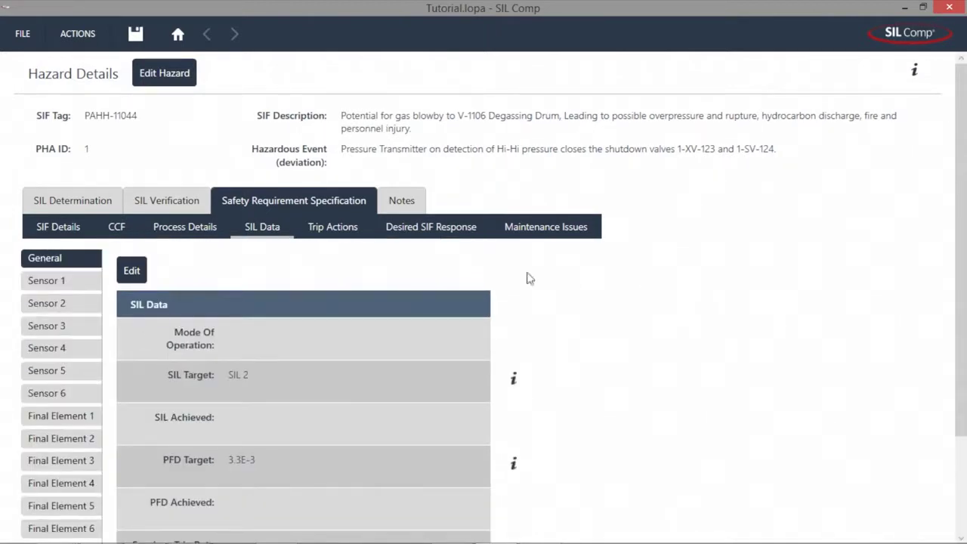
click(361, 234)
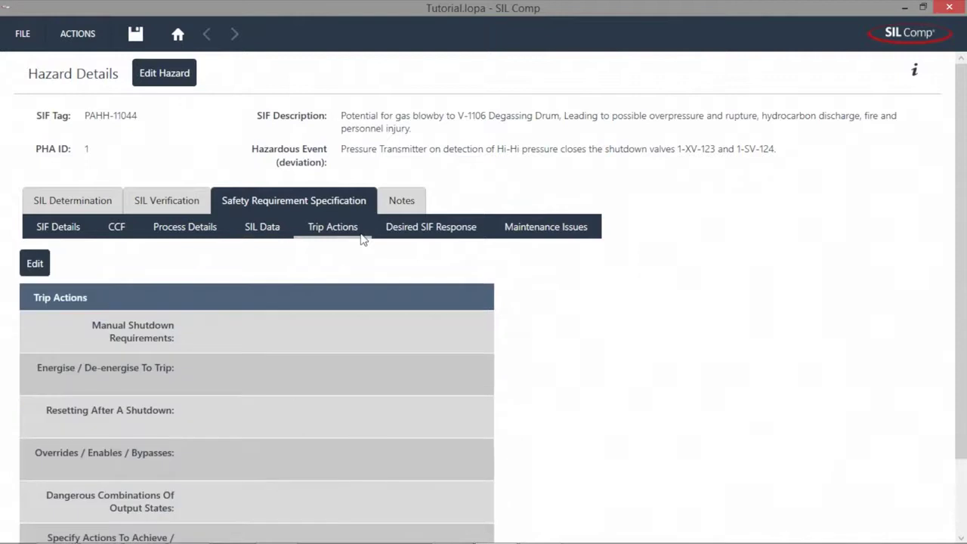
click(488, 237)
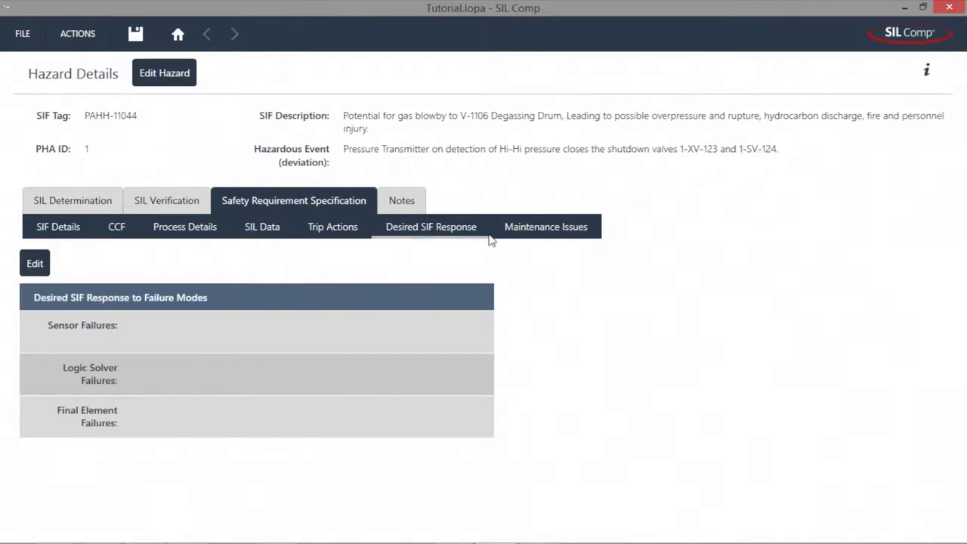
click(593, 236)
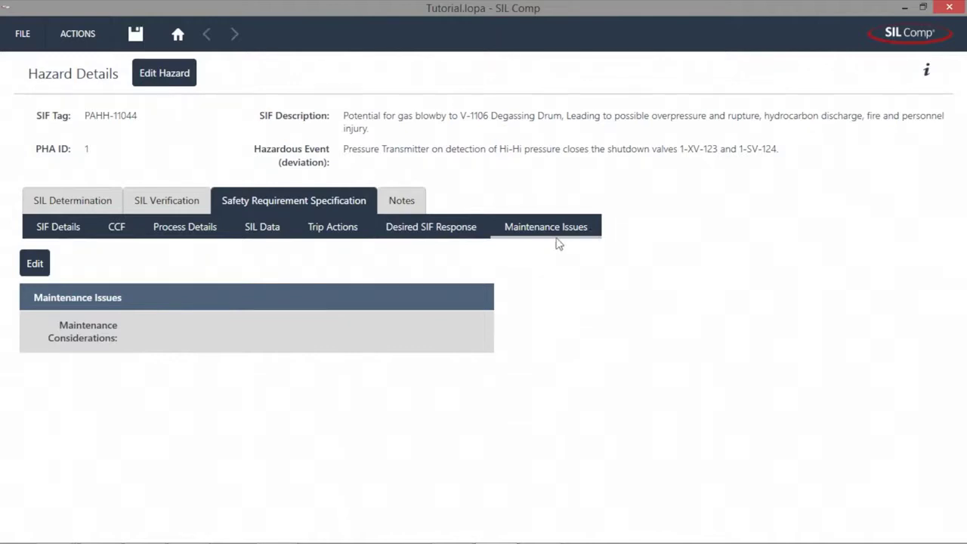
click(424, 210)
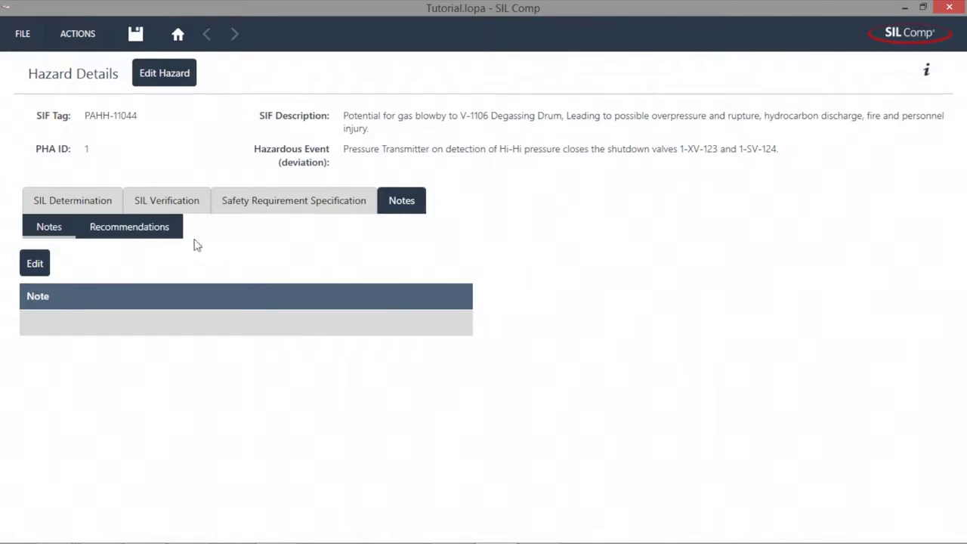
View the Recommendations sub-tab, which has no recommendations recorded.
click(180, 241)
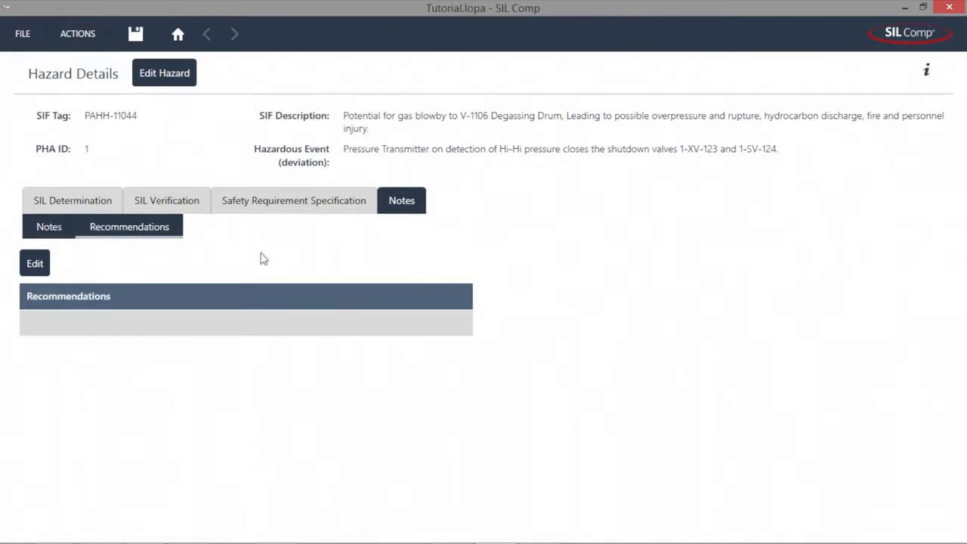